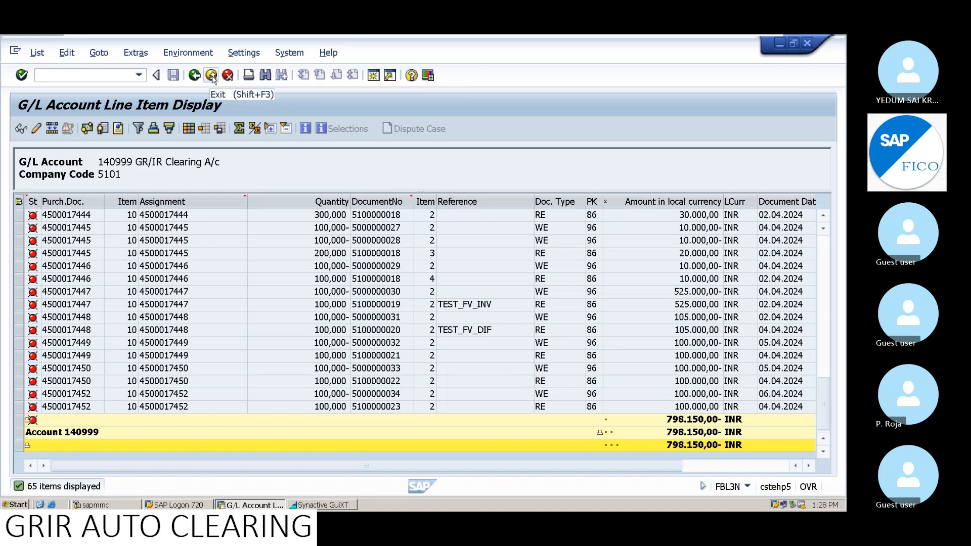
- Leave the G/L account line item display, return to the SAP Easy Access screen and stay logged on
{"action": "left_click", "coordinate": [212, 75]}
{"action": "left_click", "coordinate": [212, 75]}
{"action": "left_click", "coordinate": [212, 76]}
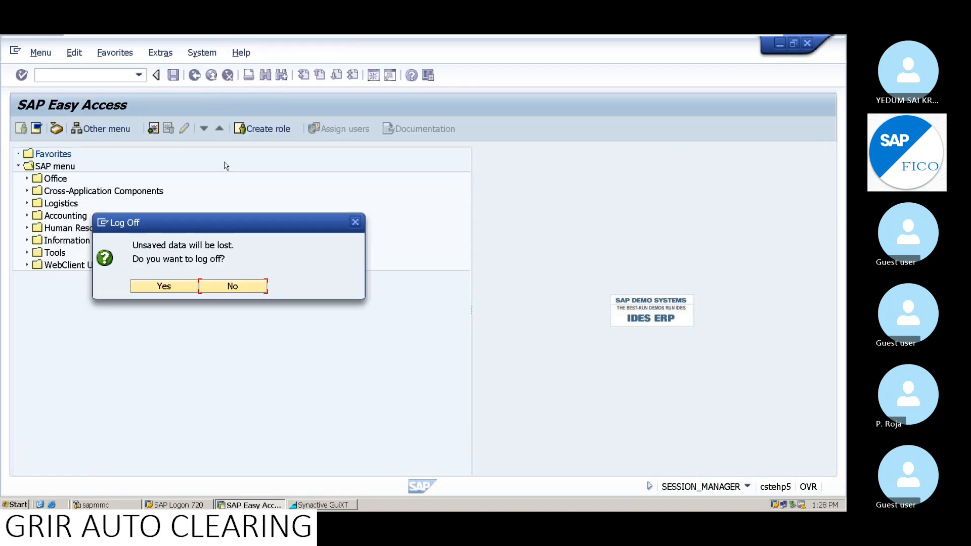
{"action": "left_click", "coordinate": [231, 286]}
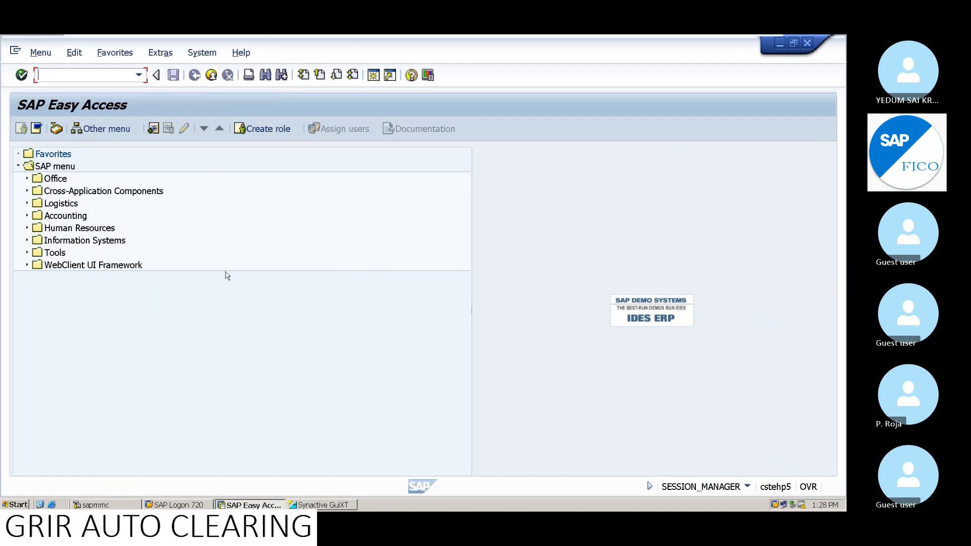
{"action": "left_click", "coordinate": [211, 75]}
{"action": "left_click", "coordinate": [228, 287]}
- Open the ABAP Editor with transaction SE38 and execute program SAPF124
{"action": "type", "text": "SE38"}
{"action": "key", "text": "Return"}
{"action": "type", "text": "SA"}
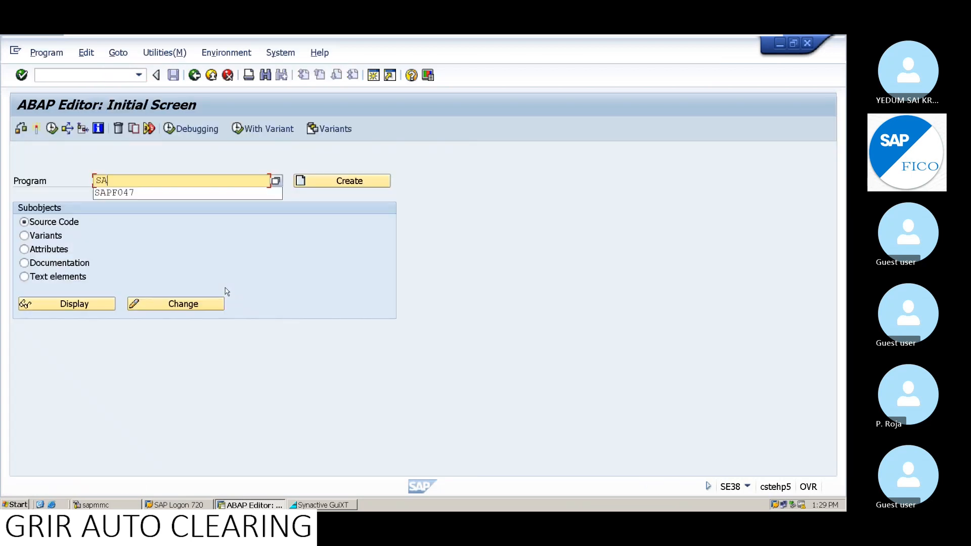
{"action": "type", "text": "PF124"}
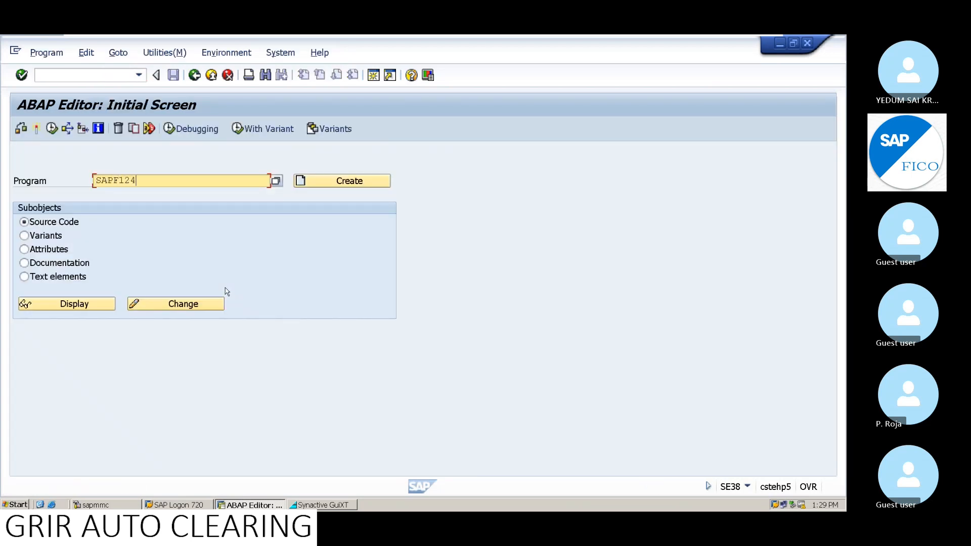
{"action": "key", "text": "F8"}
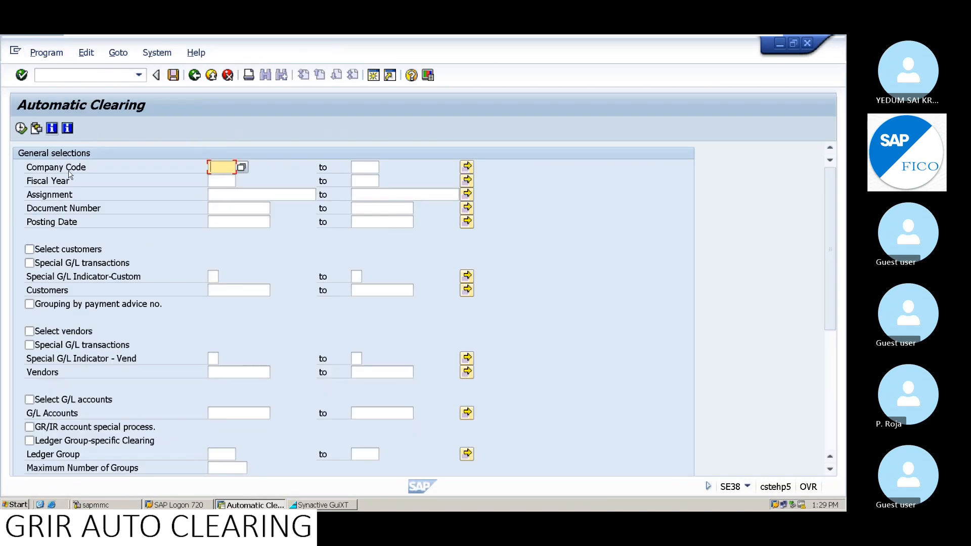
- Switch to Automatic Clearing with transaction F.13, then exit to the SAP Easy Access screen without logging off
{"action": "left_click", "coordinate": [108, 71]}
{"action": "type", "text": "/nf.13"}
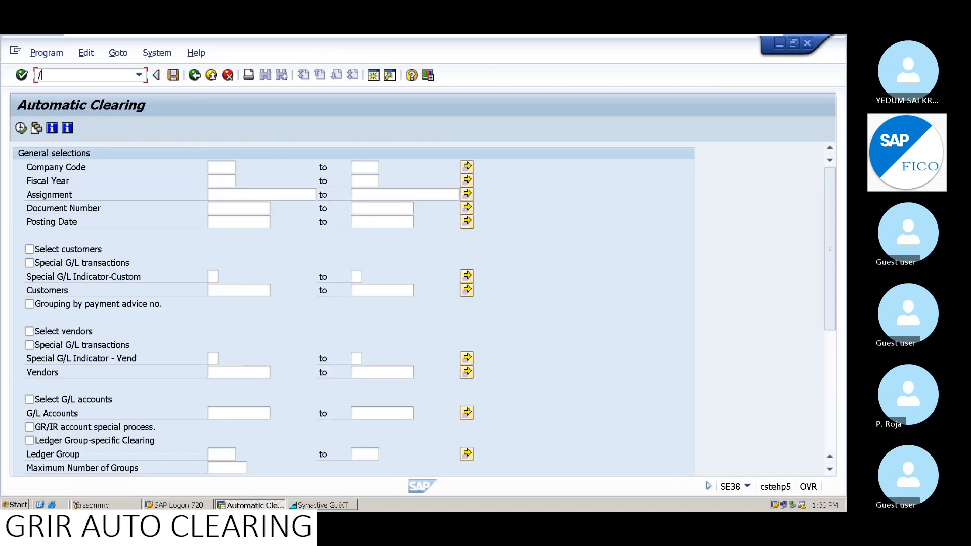
{"action": "key", "text": "Return"}
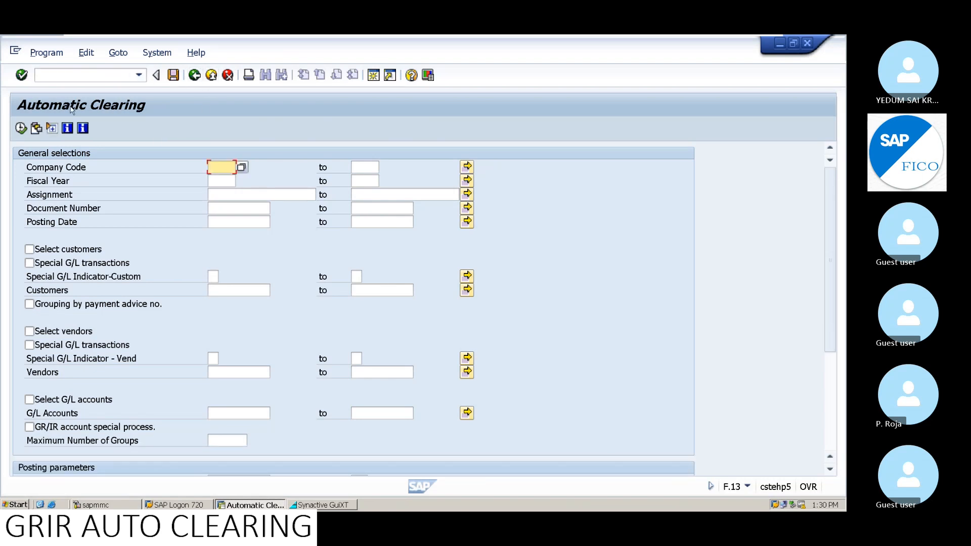
{"action": "left_click", "coordinate": [212, 76]}
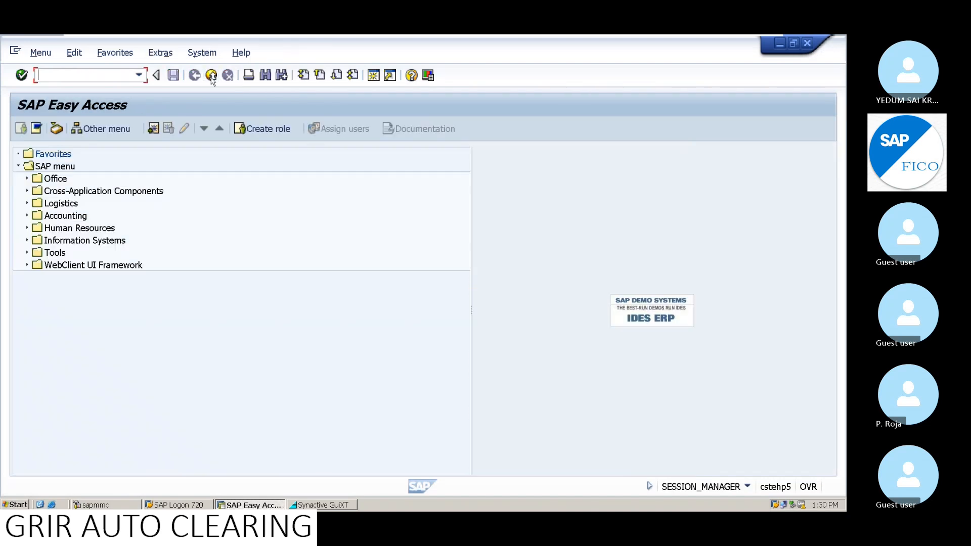
{"action": "left_click", "coordinate": [211, 76]}
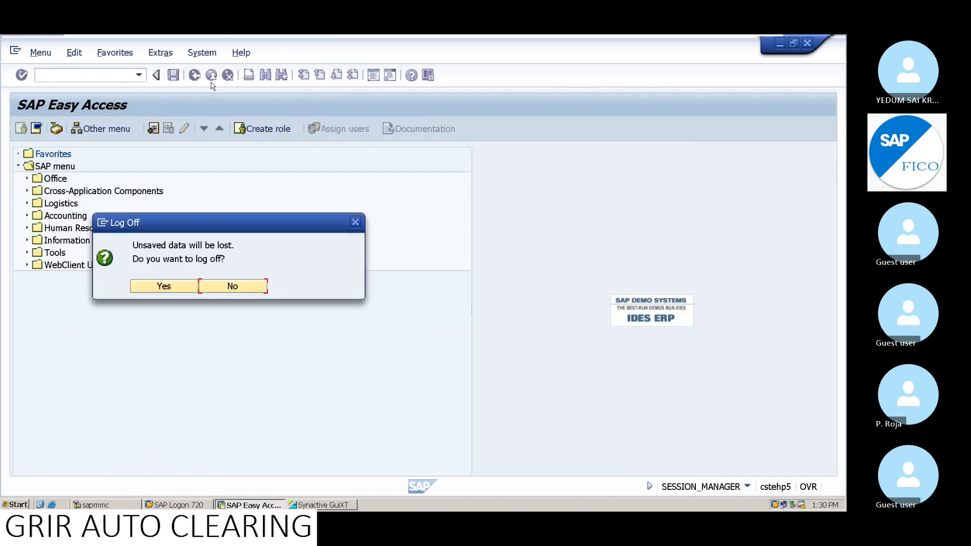
{"action": "key", "text": "Escape"}
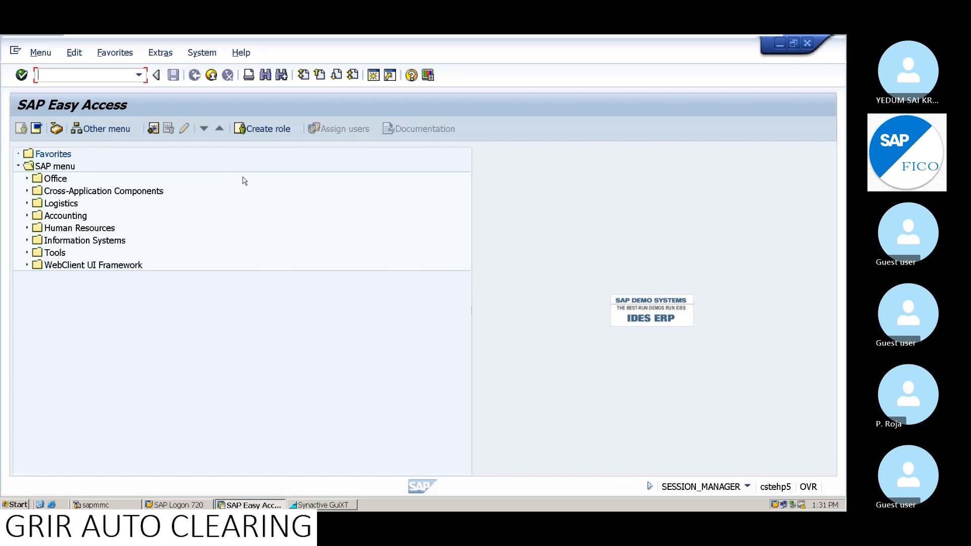
- Execute program SAPF124 from transaction SE38 and review its posting parameters and output control options
{"action": "type", "text": "SE38"}
{"action": "key", "text": "Return"}
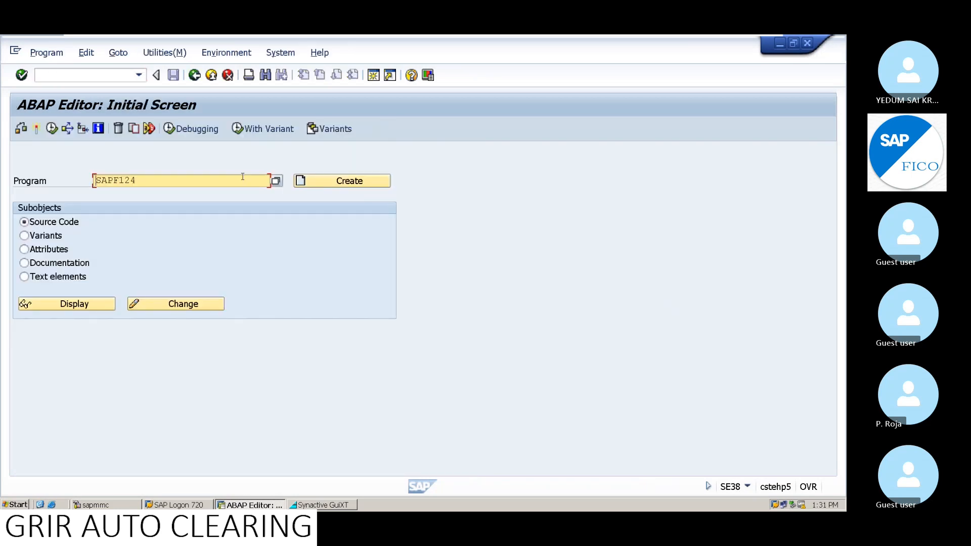
{"action": "key", "text": "F8"}
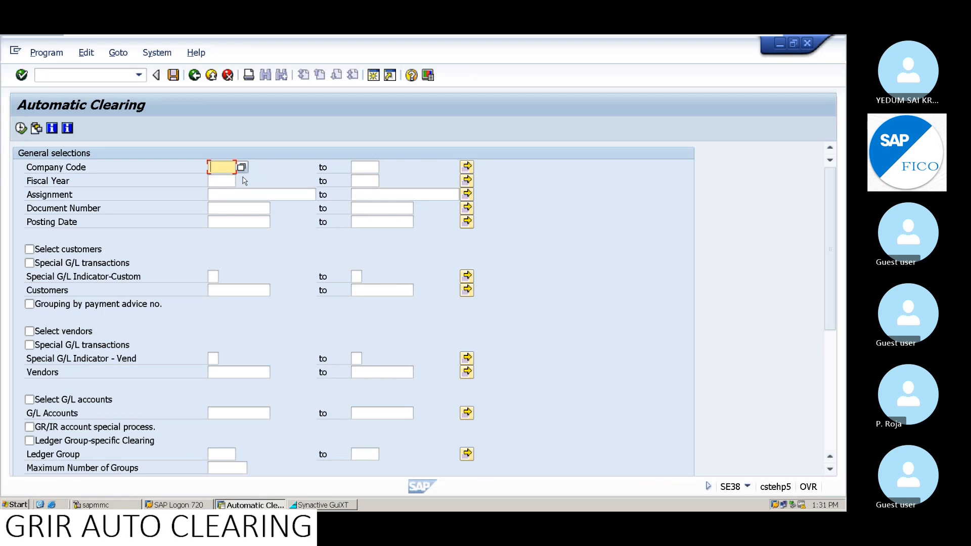
{"action": "scroll", "coordinate": [347, 191], "scroll_direction": "down", "scroll_amount": 6}
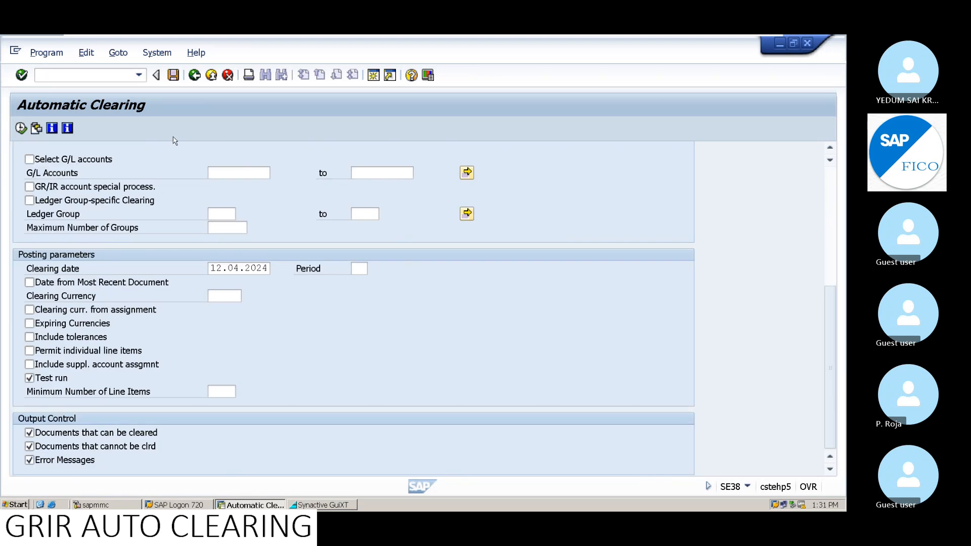
- Open Automatic Clearing with transaction F.13
{"action": "left_click", "coordinate": [77, 75]}
{"action": "type", "text": "/NF.13"}
{"action": "key", "text": "Return"}
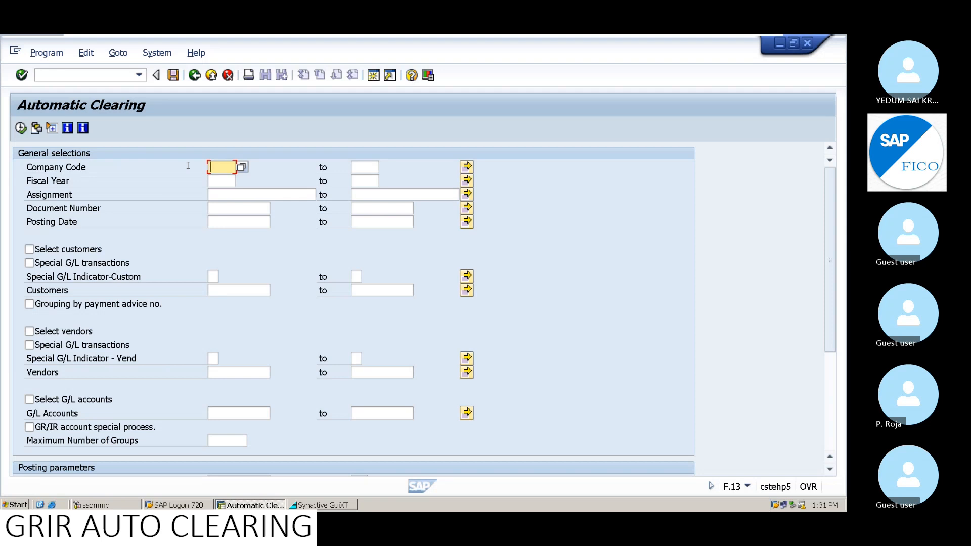
- Set the company code to 5101 in the general selections
{"action": "type", "text": "5101"}
{"action": "left_click_drag", "start_coordinate": [212, 167], "coordinate": [235, 167]}
{"action": "left_click", "coordinate": [222, 167]}
{"action": "double_click", "coordinate": [220, 167]}
{"action": "left_click", "coordinate": [231, 166]}
{"action": "left_click", "coordinate": [228, 193]}
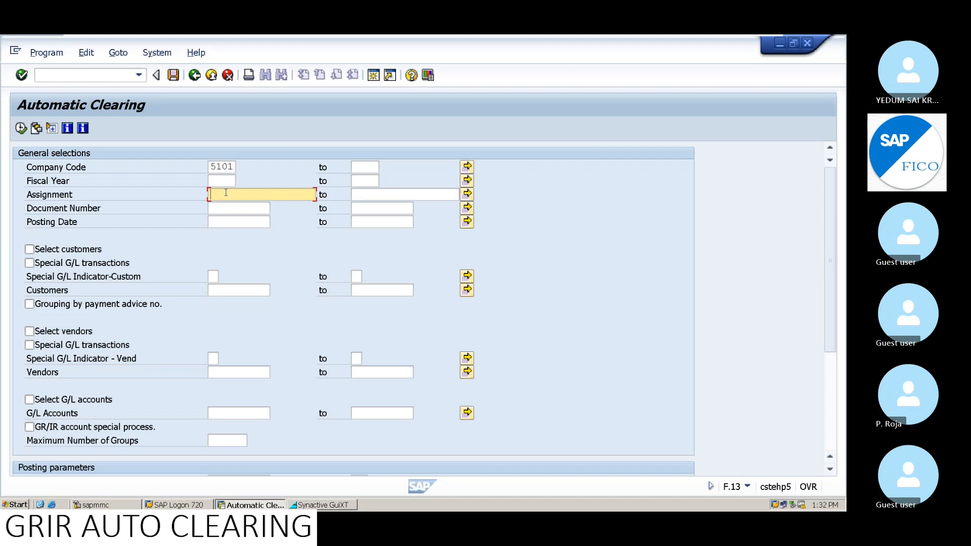
{"action": "double_click", "coordinate": [223, 167]}
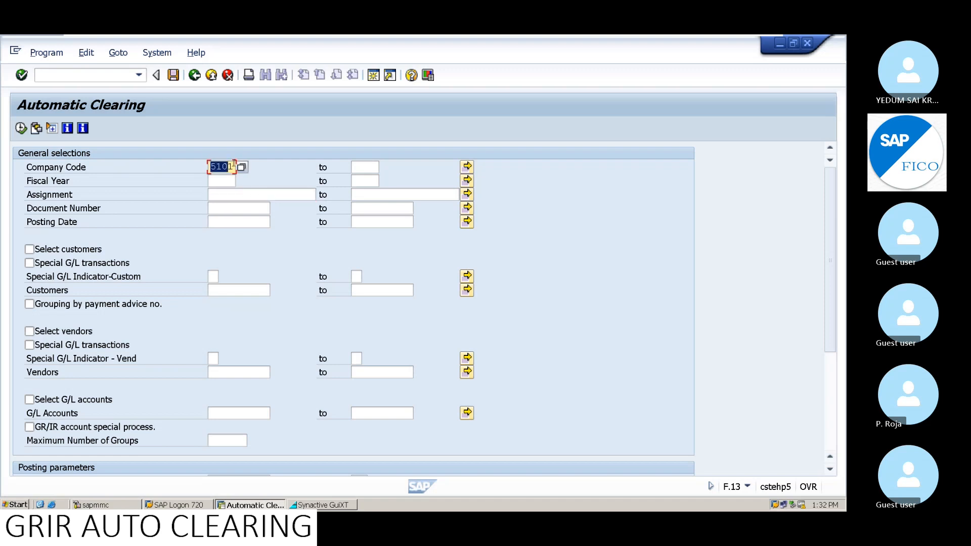
{"action": "left_click", "coordinate": [226, 193]}
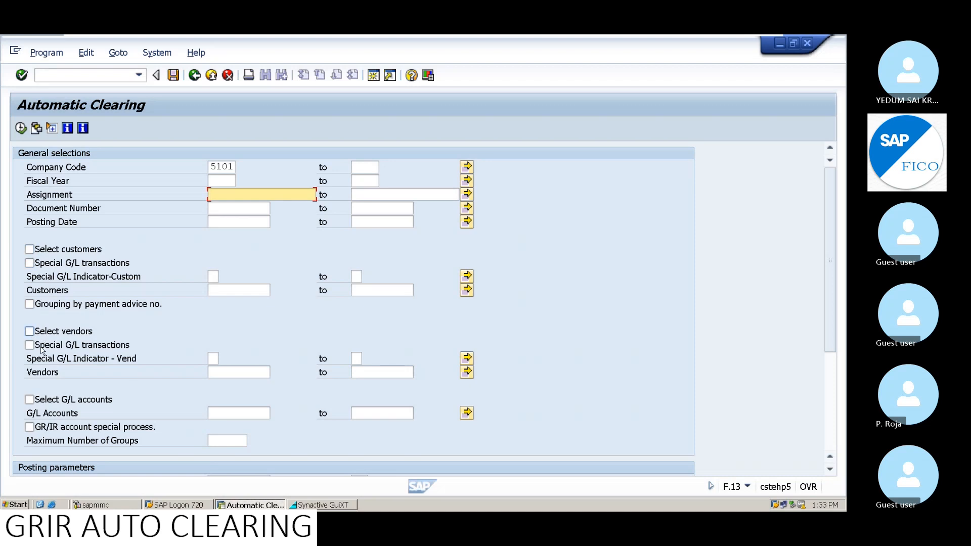
- Include G/L accounts in the clearing selection and enter G/L account 140999
{"action": "left_click", "coordinate": [29, 401]}
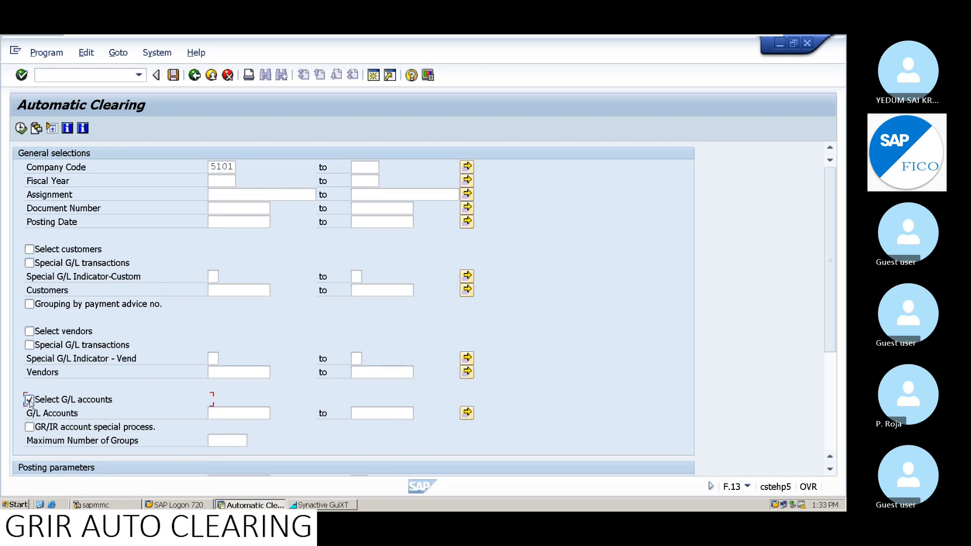
{"action": "left_click", "coordinate": [233, 411]}
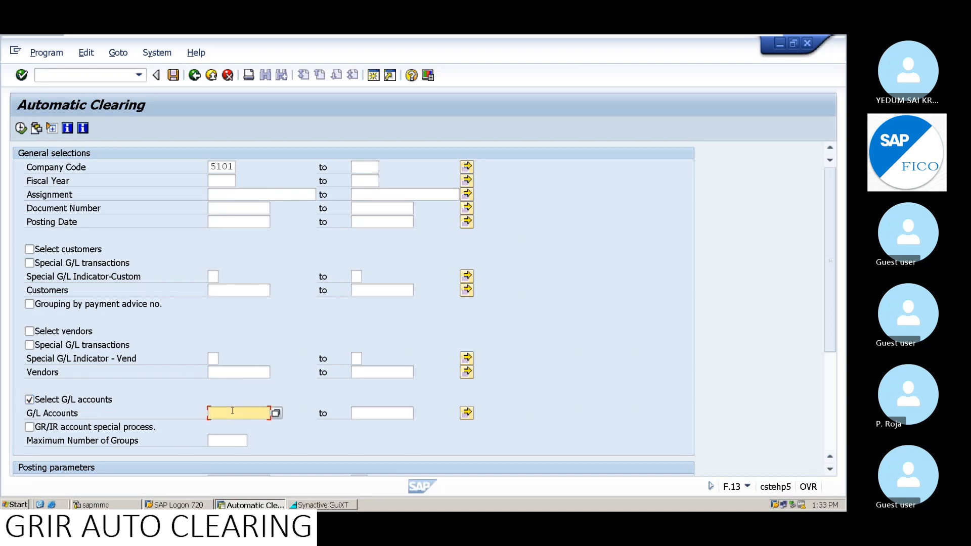
{"action": "type", "text": "140"}
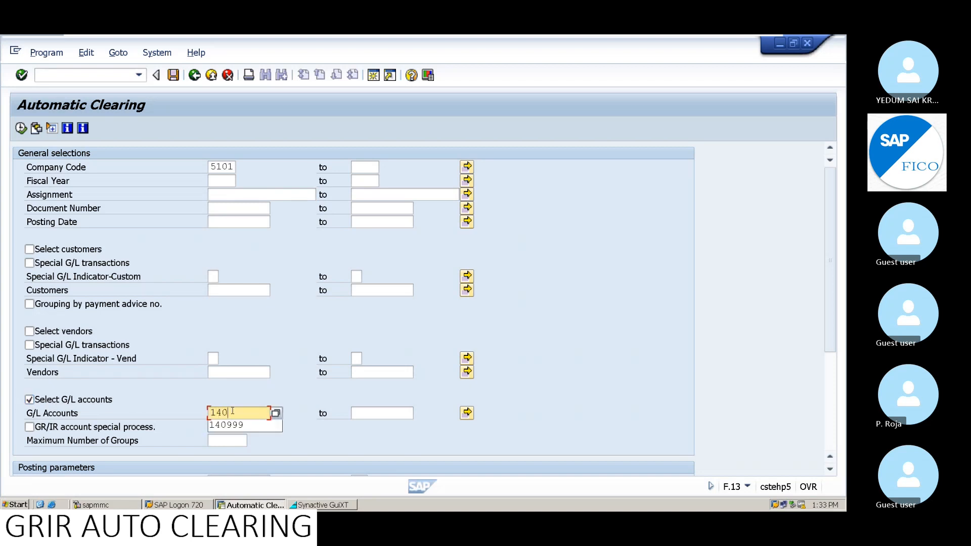
{"action": "type", "text": "999"}
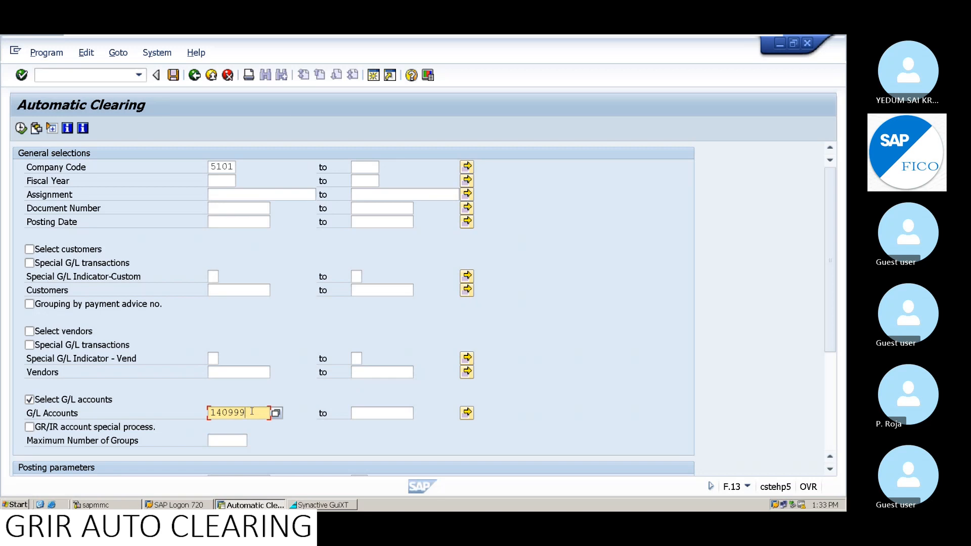
{"action": "left_click_drag", "start_coordinate": [252, 413], "coordinate": [205, 419]}
- Turn off the Test run option in the posting parameters
{"action": "left_click", "coordinate": [833, 358]}
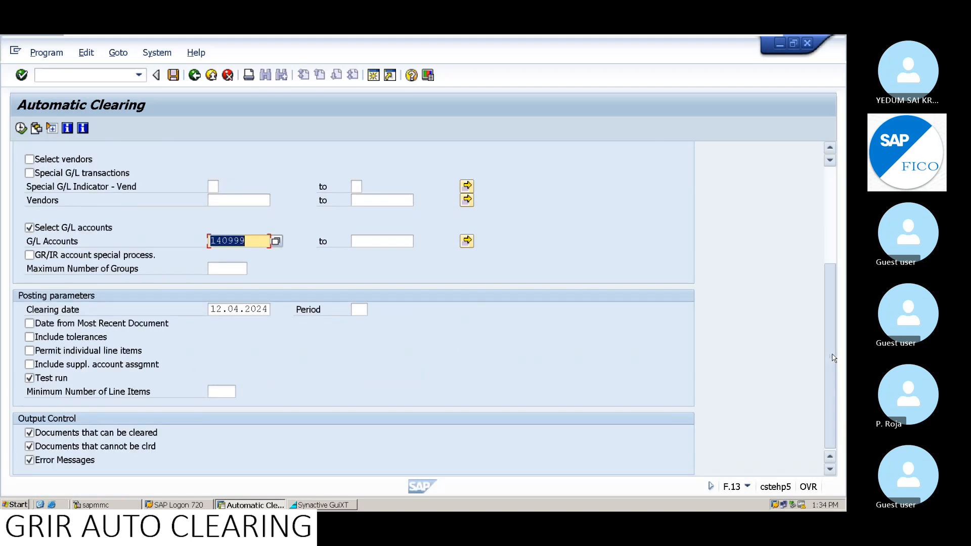
{"action": "scroll", "coordinate": [833, 358], "scroll_direction": "up", "scroll_amount": 5}
{"action": "left_click", "coordinate": [836, 372]}
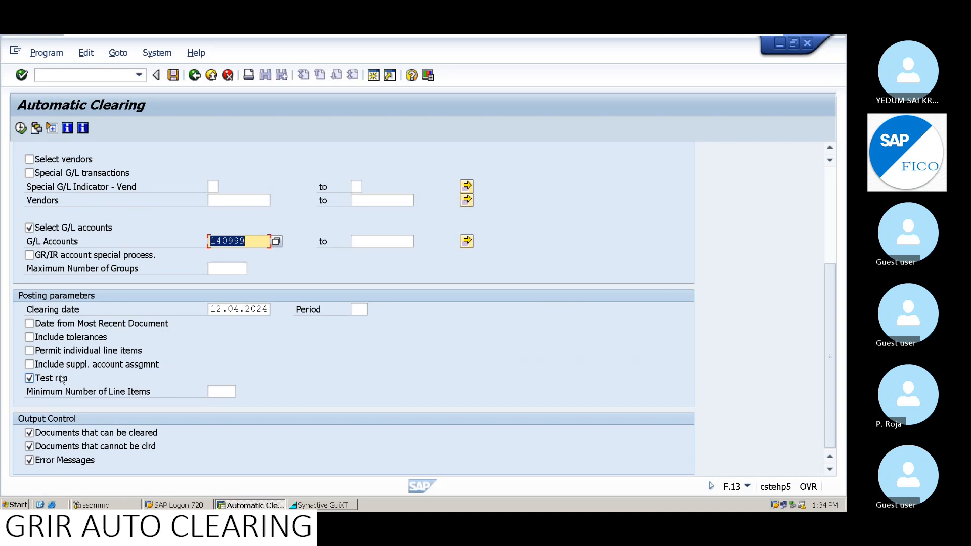
{"action": "left_click", "coordinate": [30, 379]}
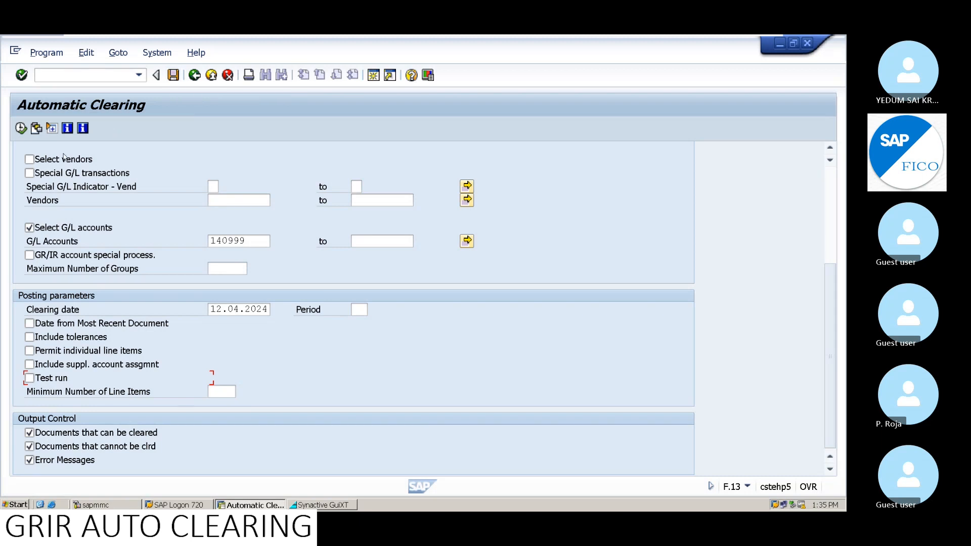
- Start saving the selections as a variant and clear the proposed variant name
{"action": "left_click", "coordinate": [173, 75]}
{"action": "left_click", "coordinate": [173, 75]}
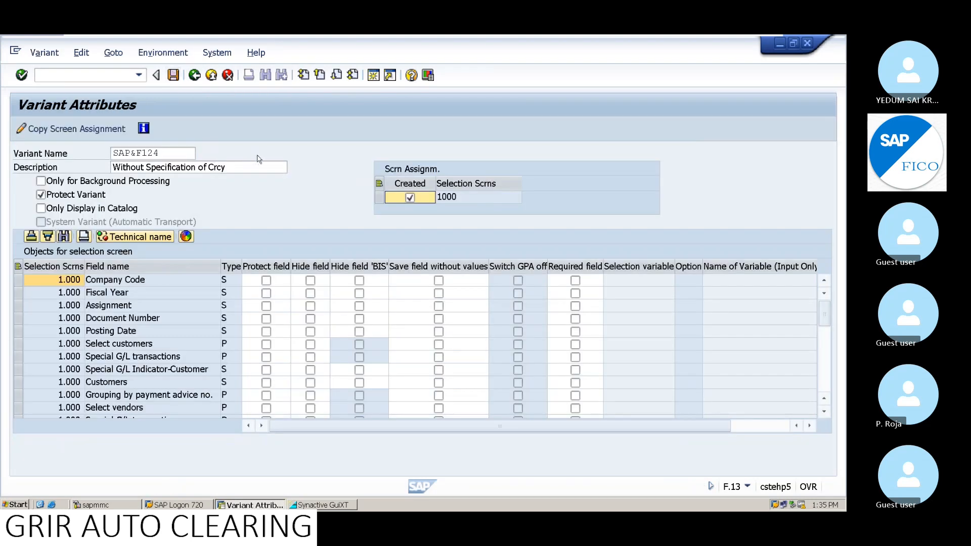
{"action": "left_click", "coordinate": [177, 167]}
{"action": "left_click", "coordinate": [168, 151]}
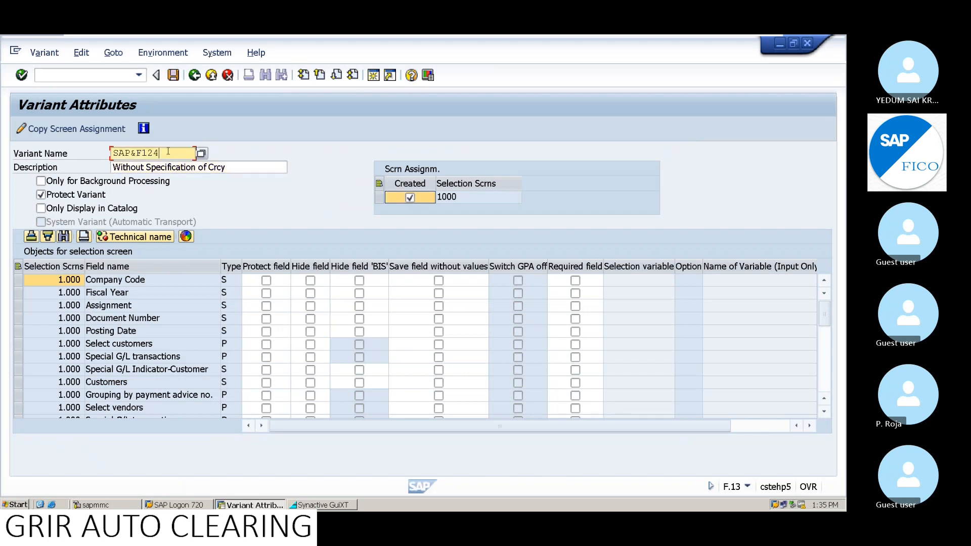
{"action": "key", "text": "BackSpace"}
{"action": "key", "text": "BackSpace"}
{"action": "key", "text": "BackSpace"}
{"action": "key", "text": "BackSpace"}
{"action": "key", "text": "BackSpace"}
{"action": "key", "text": "BackSpace"}
{"action": "key", "text": "BackSpace"}
{"action": "key", "text": "BackSpace"}
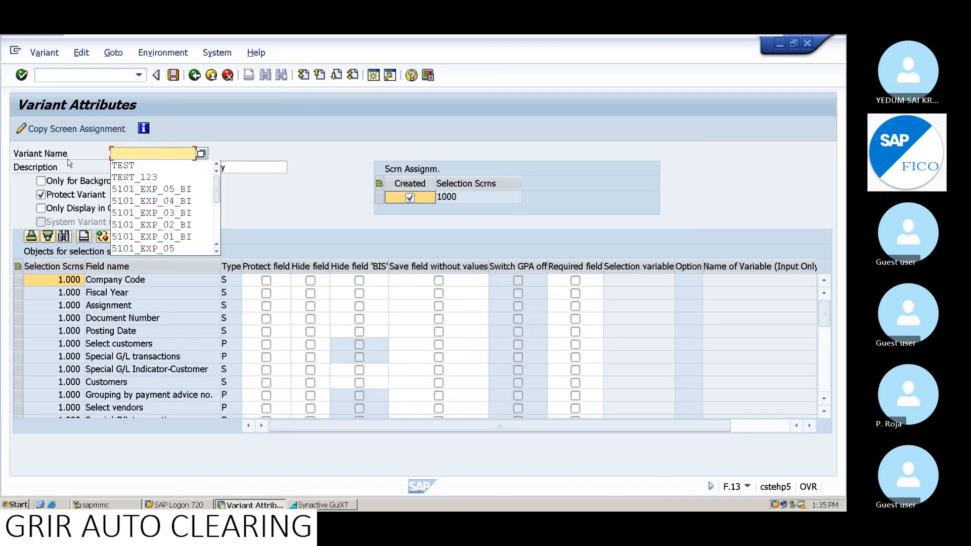
- Look up the GR/IR Clearing variant ZR2R_GRIR in the program's variant directory and leave the variant attributes without saving
{"action": "left_click", "coordinate": [202, 153]}
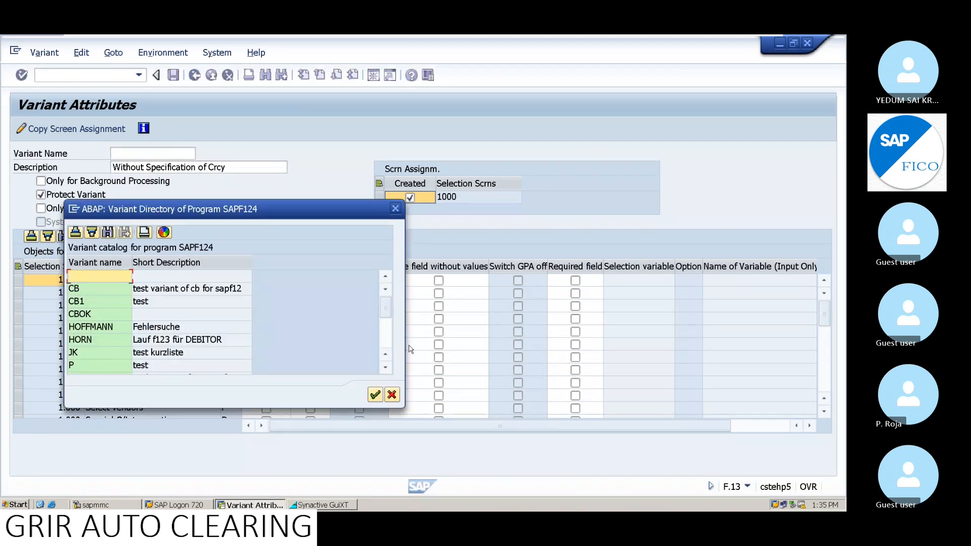
{"action": "left_click_drag", "start_coordinate": [388, 312], "coordinate": [387, 338]}
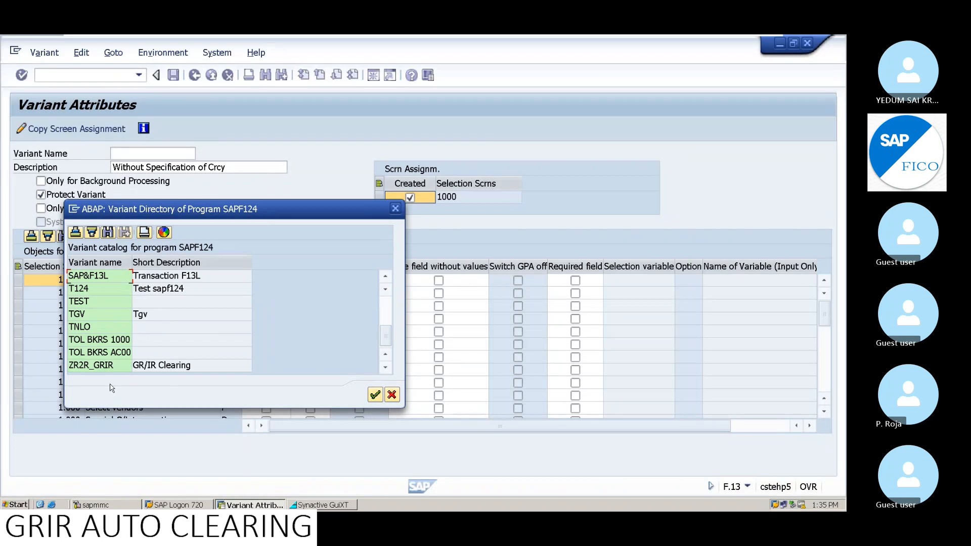
{"action": "double_click", "coordinate": [94, 367]}
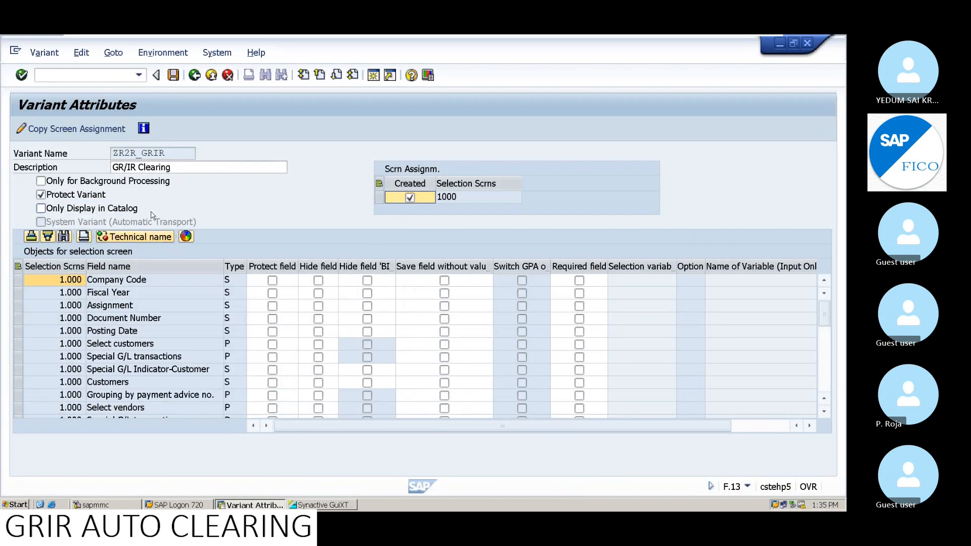
{"action": "left_click", "coordinate": [194, 76]}
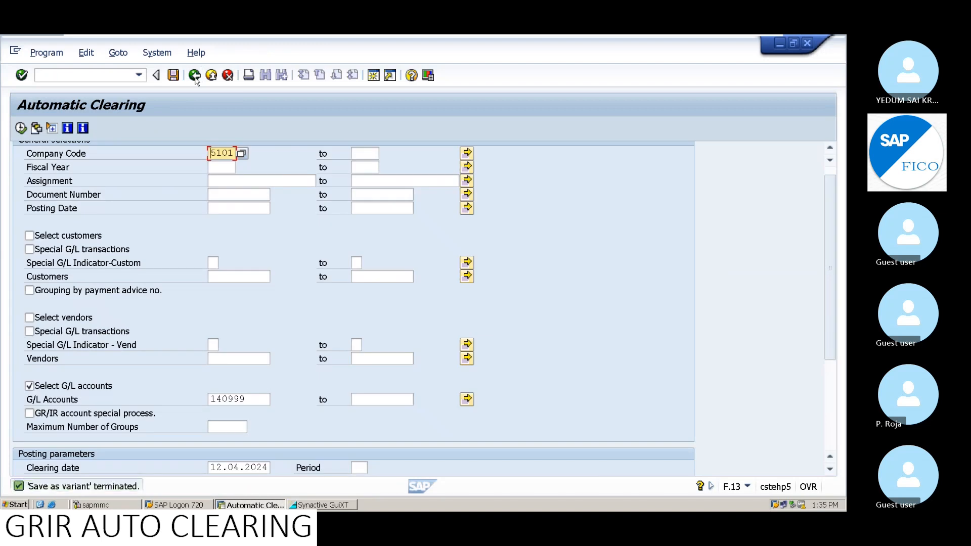
- Start saving the clearing selections as a variant and name it ZR2R_GRIR_5101
{"action": "left_click", "coordinate": [173, 77]}
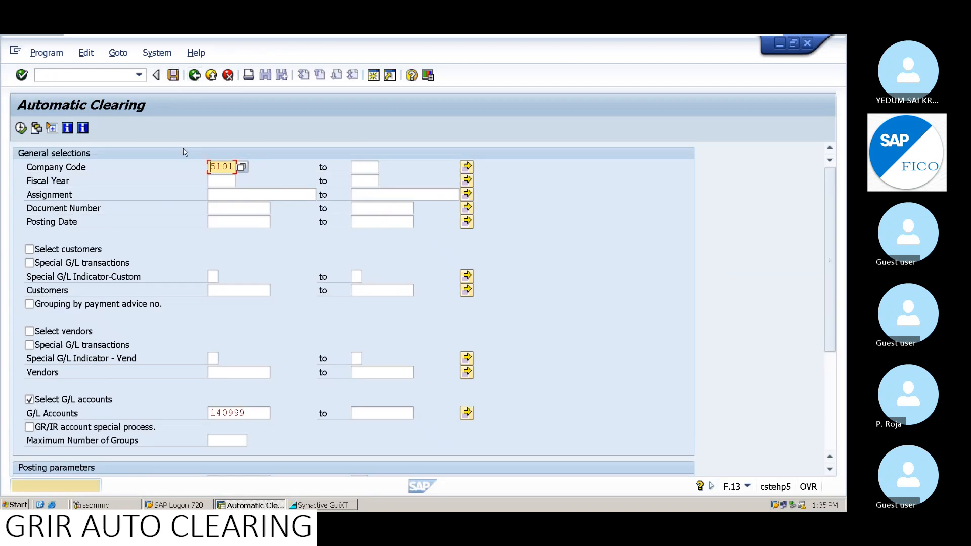
{"action": "key", "text": "Return"}
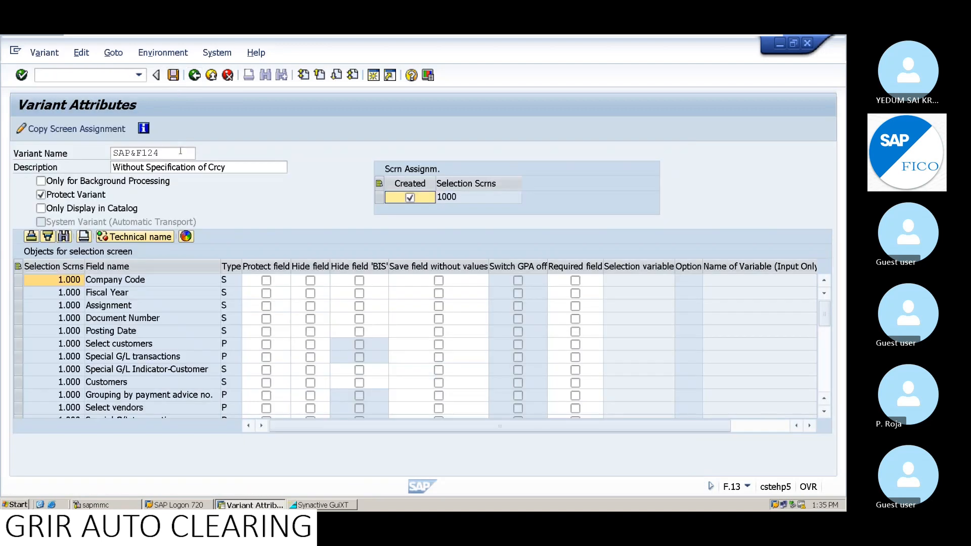
{"action": "left_click", "coordinate": [177, 155]}
{"action": "key", "text": "BackSpace"}
{"action": "key", "text": "BackSpace"}
{"action": "key", "text": "BackSpace"}
{"action": "key", "text": "BackSpace"}
{"action": "key", "text": "BackSpace"}
{"action": "key", "text": "BackSpace"}
{"action": "key", "text": "BackSpace"}
{"action": "key", "text": "BackSpace"}
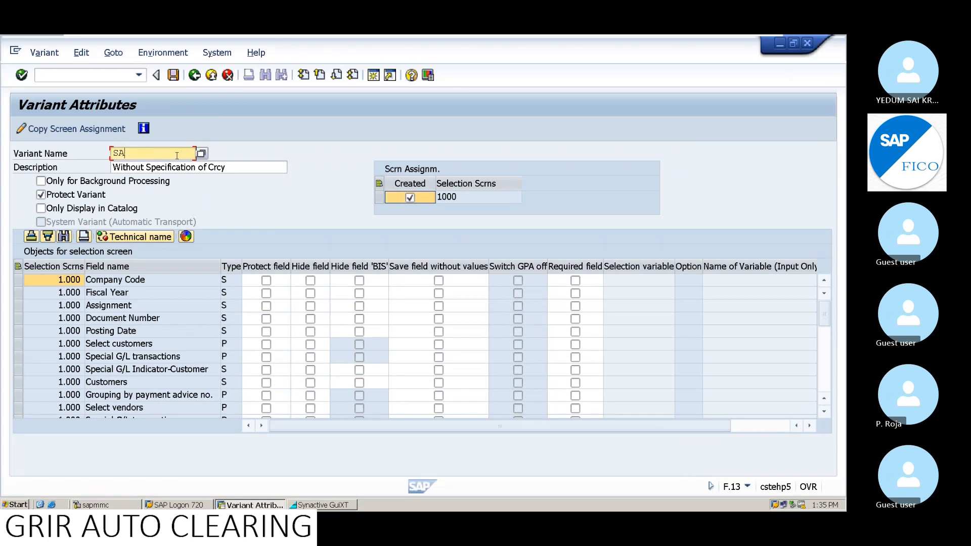
{"action": "type", "text": "ZR2R_GRIR_5101"}
- Describe the variant as "GR/IR Auto clearing - 5101" and save it
{"action": "left_click_drag", "start_coordinate": [233, 167], "coordinate": [114, 167]}
{"action": "key", "text": "BackSpace"}
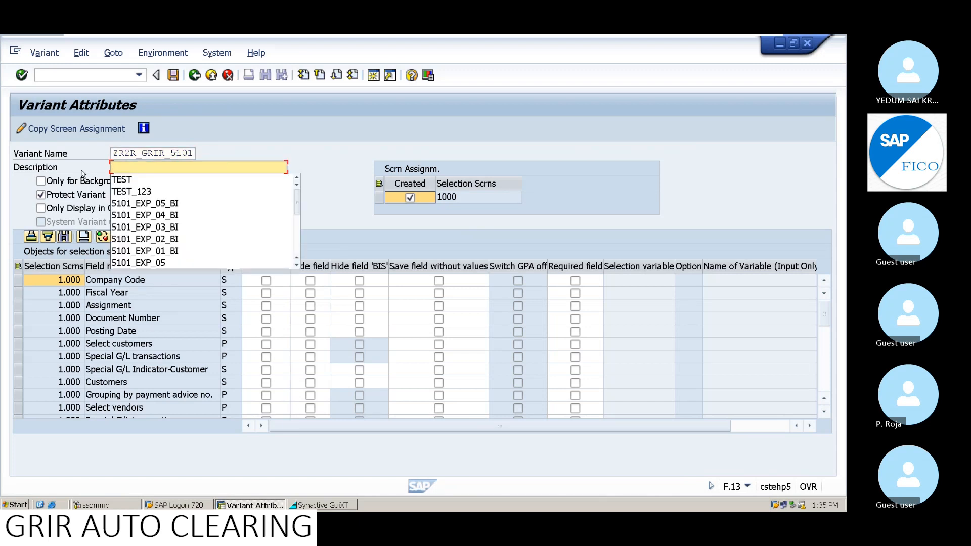
{"action": "type", "text": "GR/IR Au"}
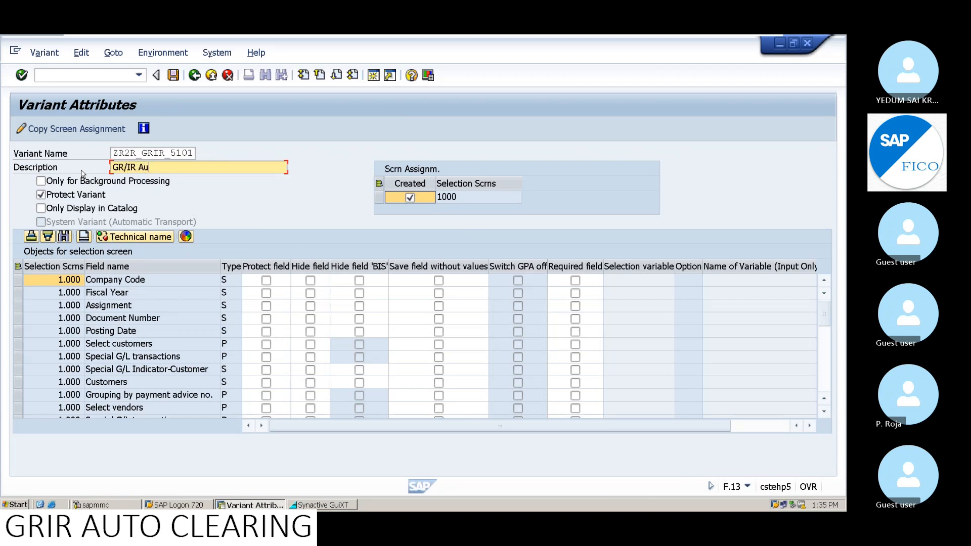
{"action": "type", "text": "to clearing"}
{"action": "type", "text": "- 5101"}
{"action": "key", "text": "ctrl+s"}
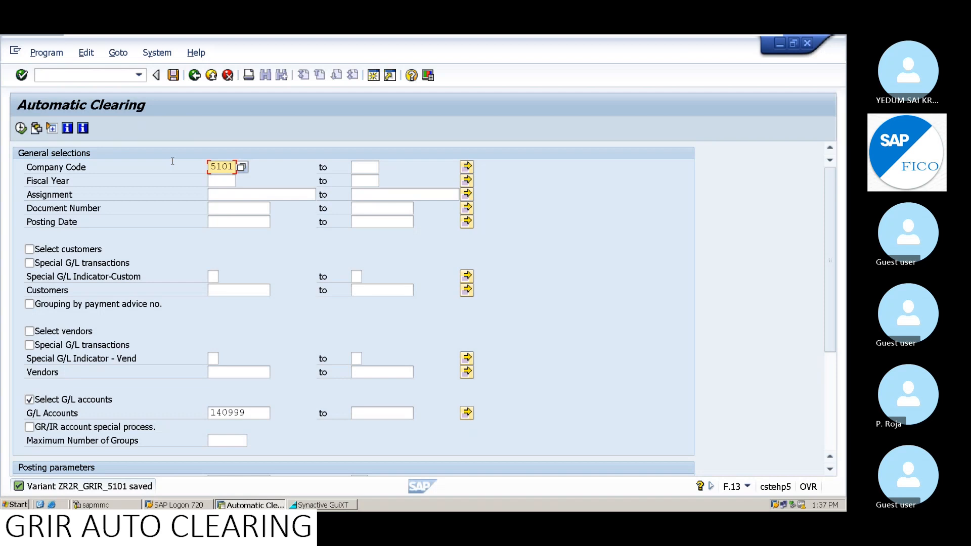
- Go to transaction SM36 and name the new background job Z_GR/IR_CLRING_10MINS
{"action": "left_click", "coordinate": [73, 76]}
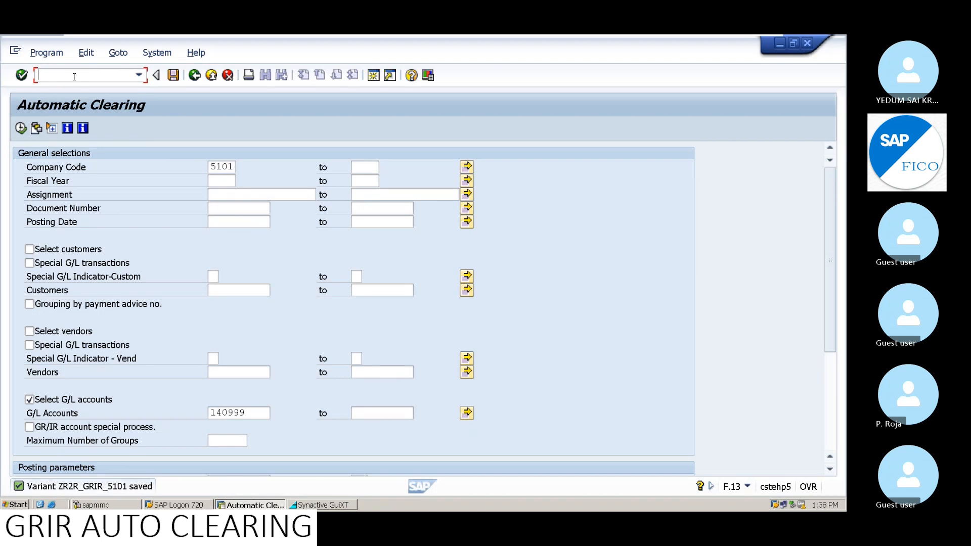
{"action": "type", "text": "/NSM36"}
{"action": "key", "text": "Return"}
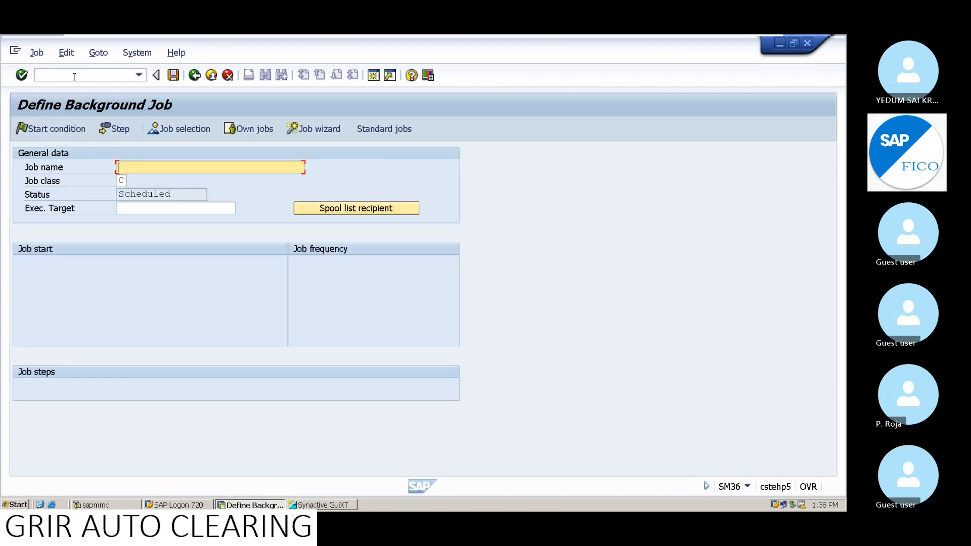
{"action": "key", "text": "BackSpace"}
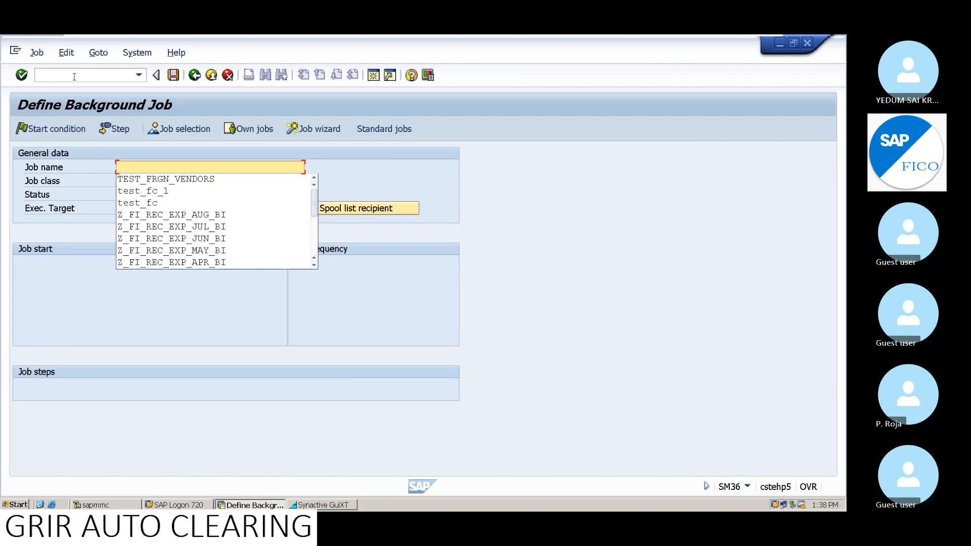
{"action": "type", "text": "Z"}
{"action": "type", "text": "GR"}
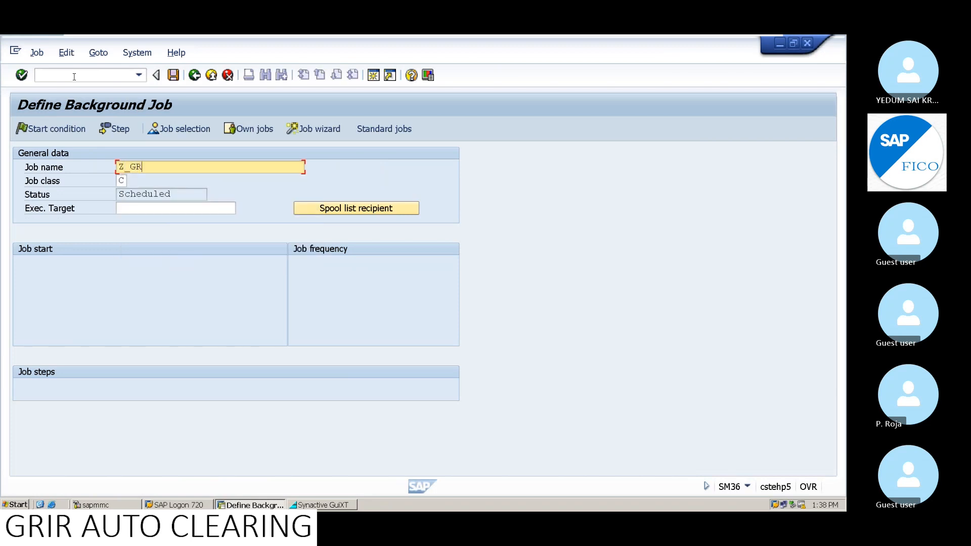
{"action": "type", "text": "/IR_50MINSCLRING_10MINS"}
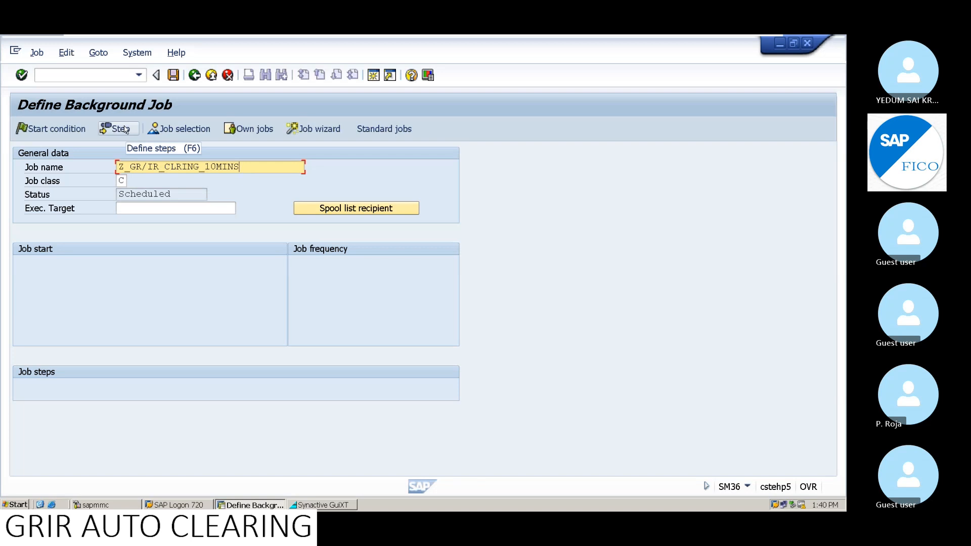
- Start a new step in the background job, using ABAP program SAPF124
{"action": "left_click", "coordinate": [120, 129]}
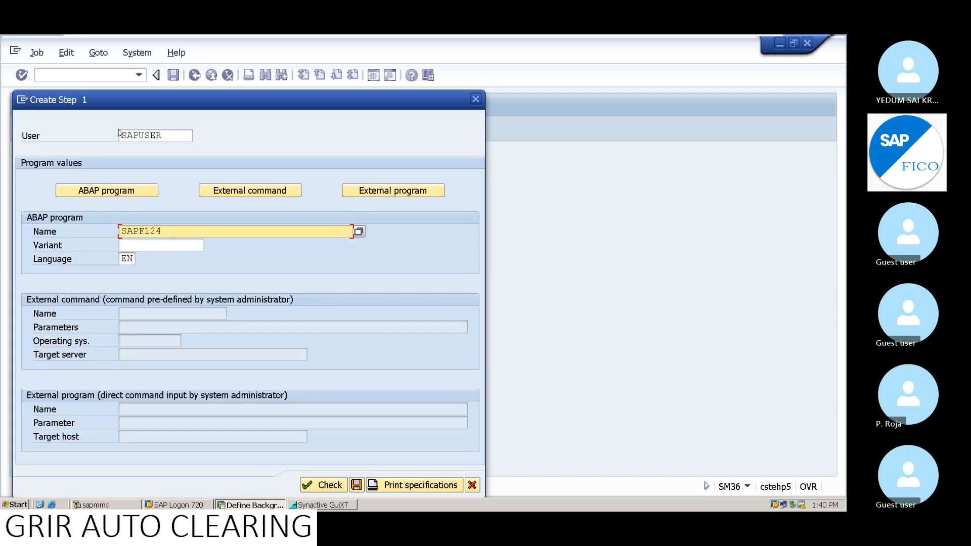
{"action": "left_click_drag", "start_coordinate": [148, 98], "coordinate": [412, 94]}
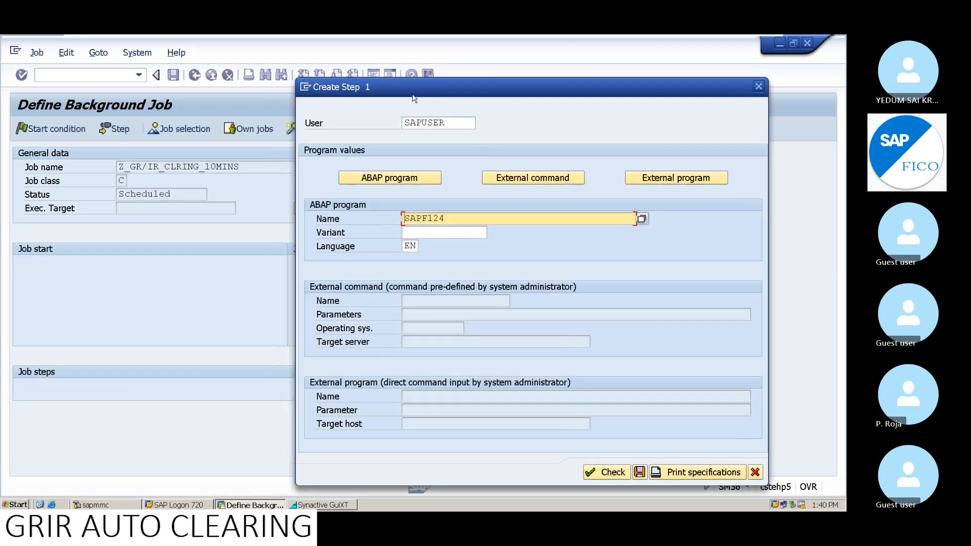
{"action": "left_click_drag", "start_coordinate": [445, 218], "coordinate": [354, 221]}
{"action": "left_click", "coordinate": [452, 218]}
{"action": "left_click_drag", "start_coordinate": [451, 218], "coordinate": [385, 217]}
{"action": "left_click", "coordinate": [458, 218]}
{"action": "left_click_drag", "start_coordinate": [458, 217], "coordinate": [400, 219]}
{"action": "left_click", "coordinate": [435, 231]}
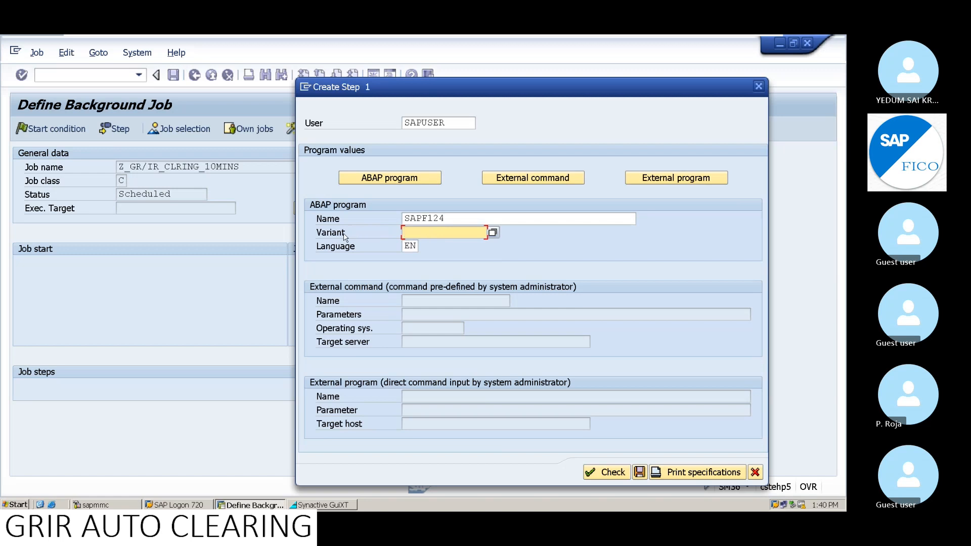
- Assign the variant ZR2R_GRIR_5101 to the job step from the list of available variants
{"action": "left_click", "coordinate": [493, 233]}
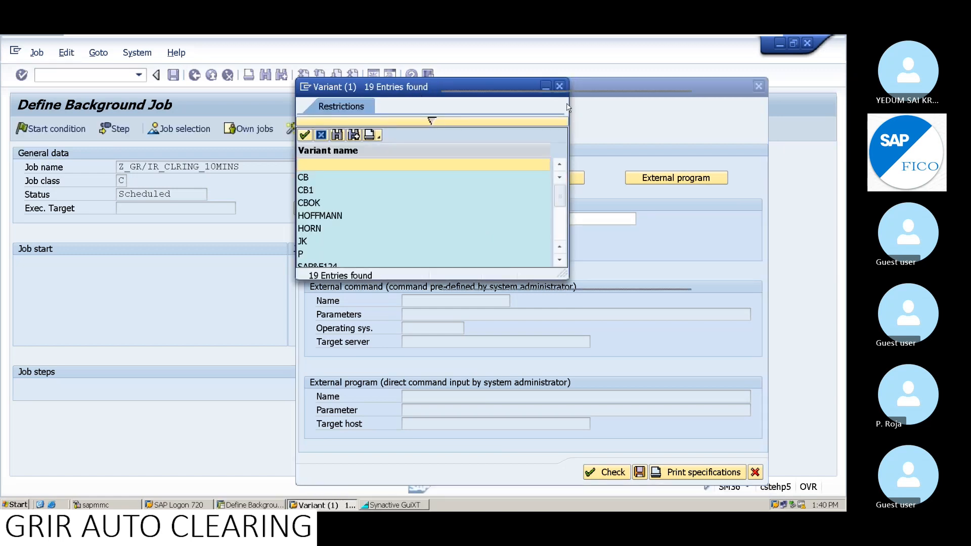
{"action": "left_click_drag", "start_coordinate": [414, 96], "coordinate": [661, 112]}
{"action": "scroll", "coordinate": [618, 230], "scroll_direction": "down", "scroll_amount": 4}
{"action": "left_click", "coordinate": [572, 273]}
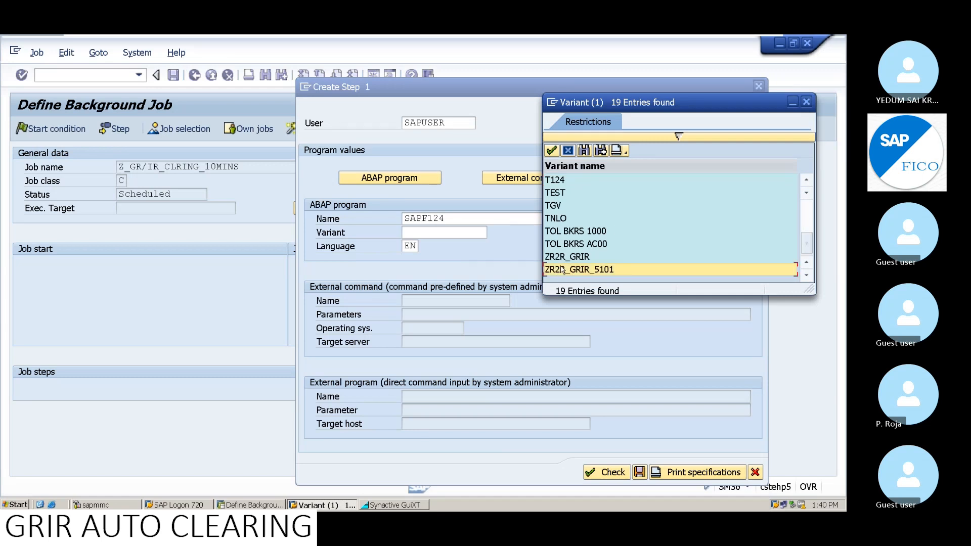
{"action": "double_click", "coordinate": [602, 273]}
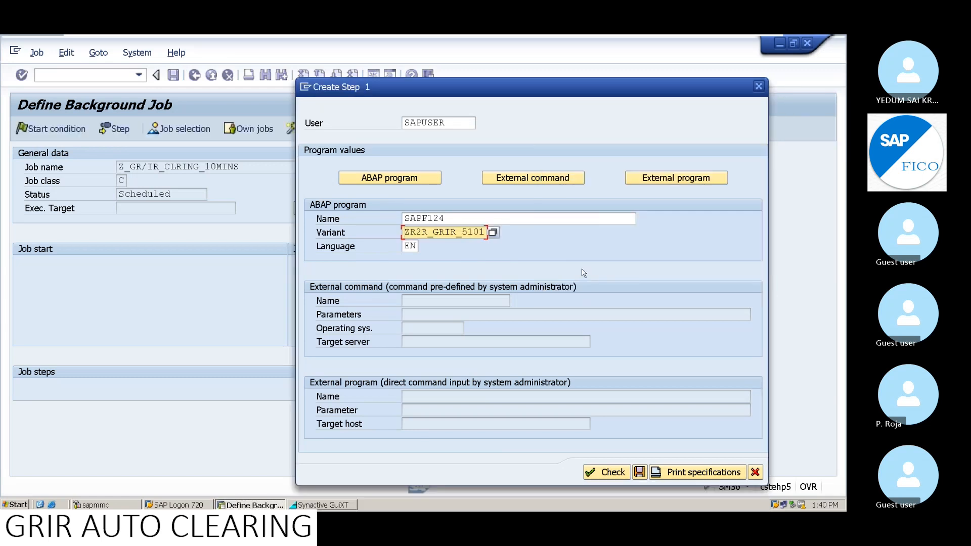
- Review the step's program and variant, save the step and return to the job definition
{"action": "left_click", "coordinate": [460, 218]}
{"action": "left_click", "coordinate": [424, 233]}
{"action": "left_click_drag", "start_coordinate": [403, 233], "coordinate": [527, 234]}
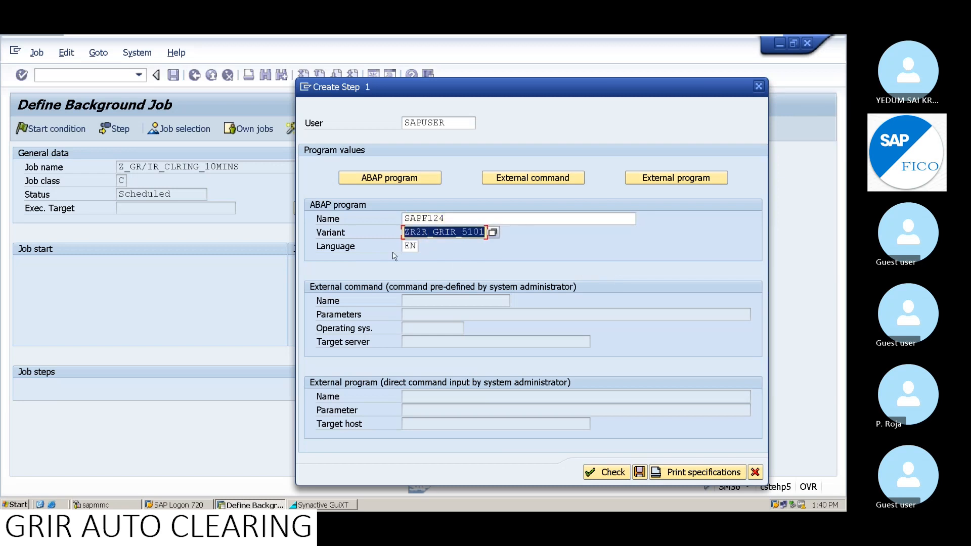
{"action": "left_click", "coordinate": [429, 233]}
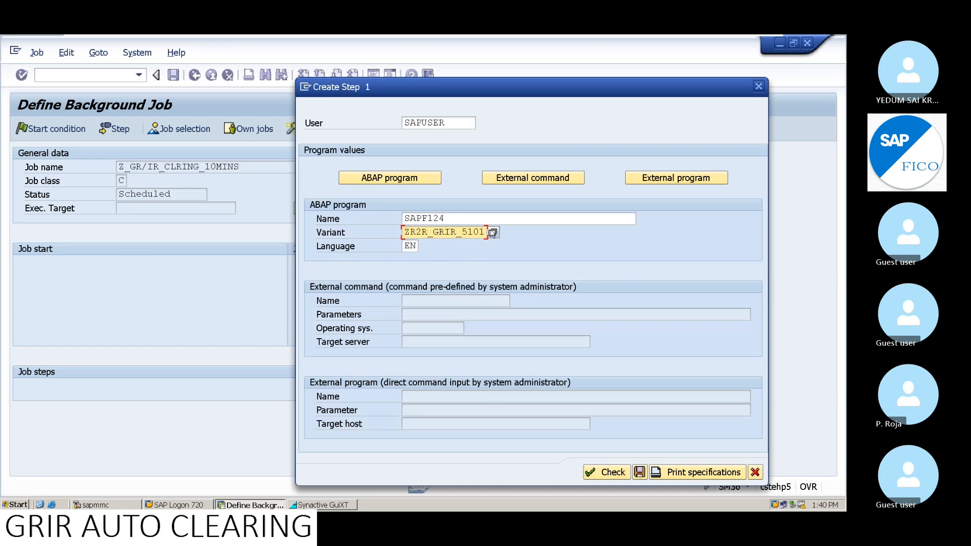
{"action": "left_click", "coordinate": [513, 213]}
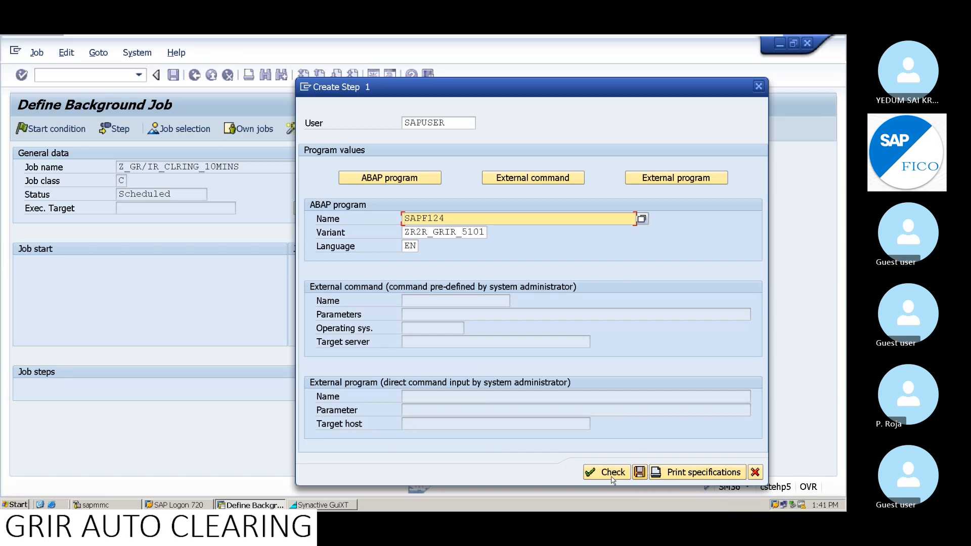
{"action": "left_click", "coordinate": [640, 473]}
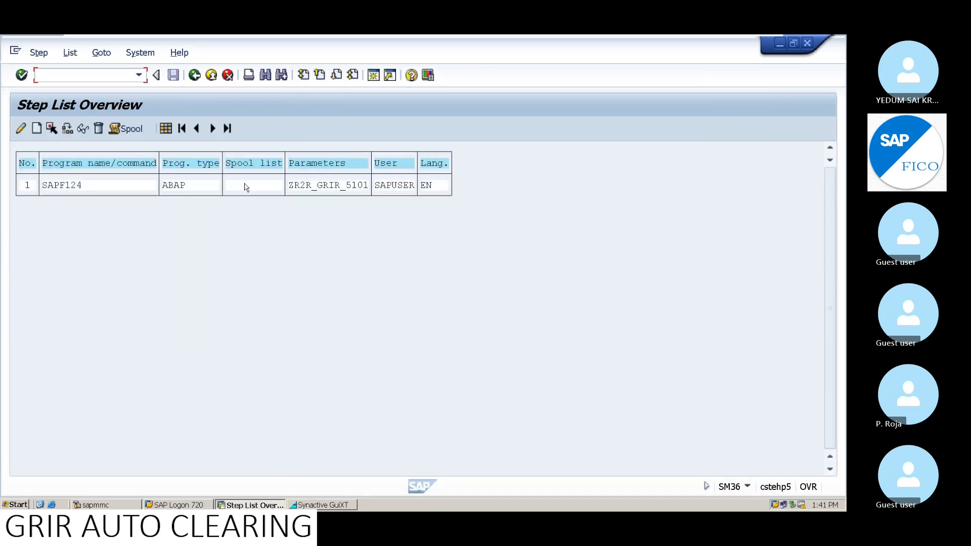
{"action": "left_click", "coordinate": [195, 80]}
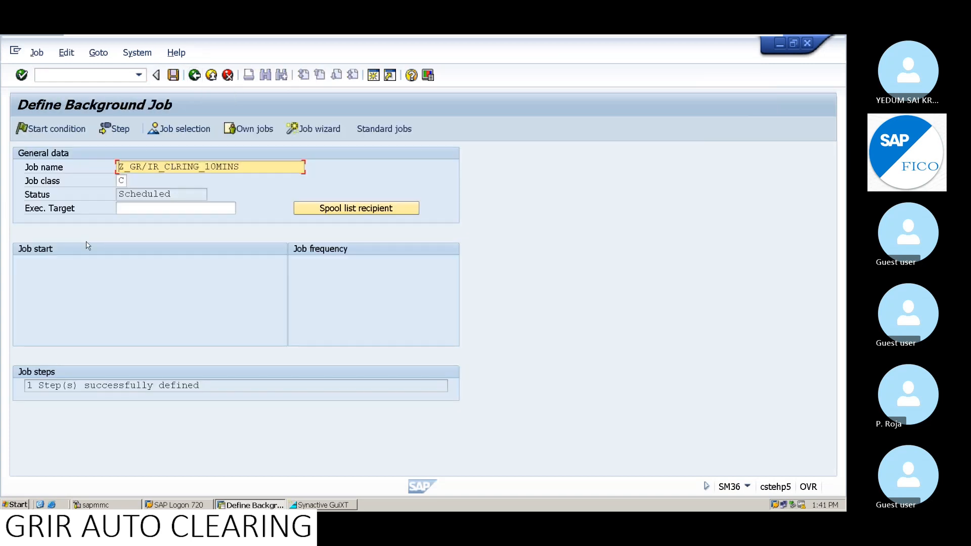
- Define a date/time start condition for the job with the scheduled start date 12.04.2024
{"action": "left_click_drag", "start_coordinate": [171, 195], "coordinate": [111, 203]}
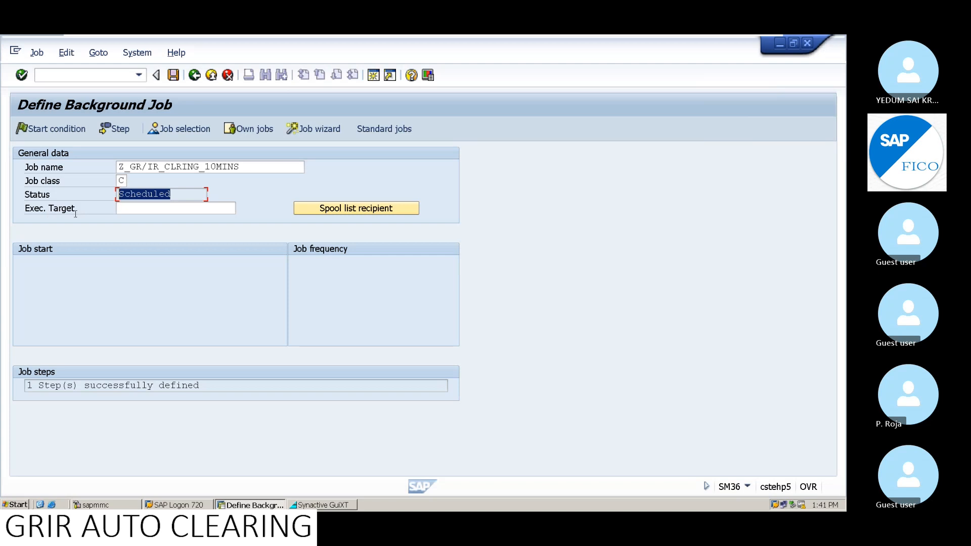
{"action": "left_click", "coordinate": [185, 197]}
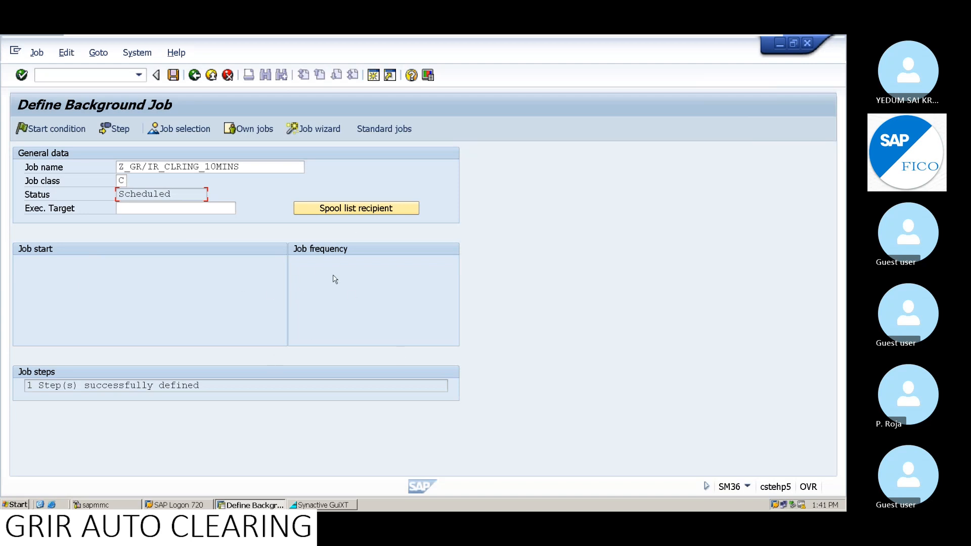
{"action": "left_click", "coordinate": [34, 129]}
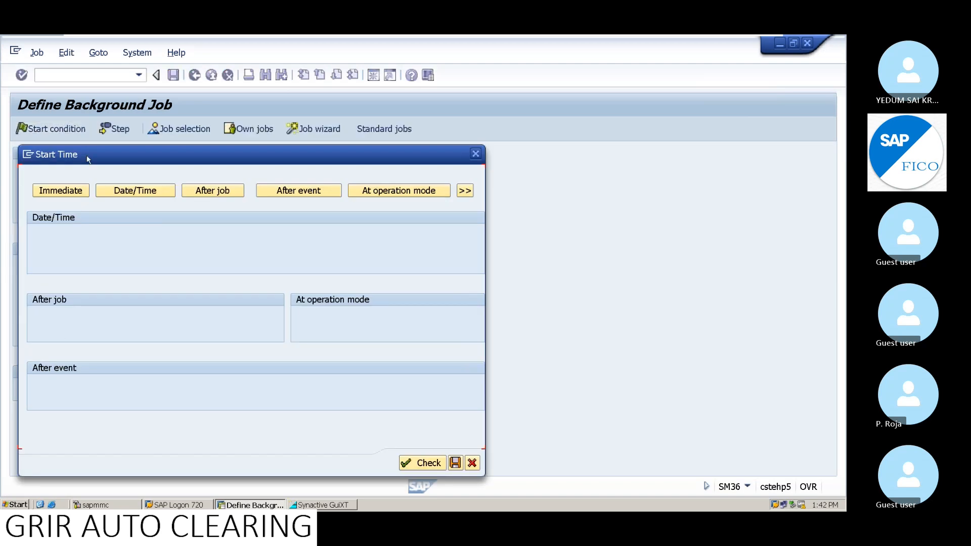
{"action": "left_click_drag", "start_coordinate": [86, 157], "coordinate": [215, 160]}
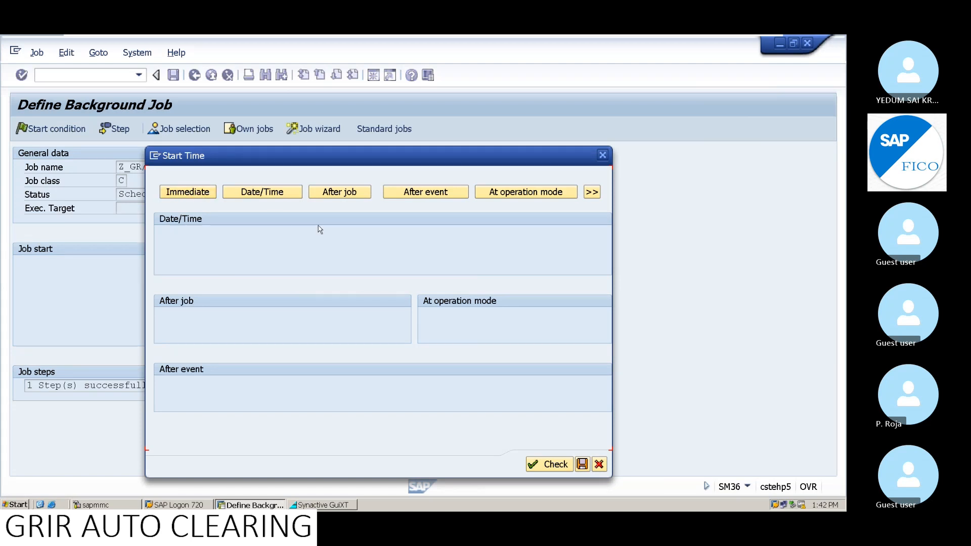
{"action": "left_click", "coordinate": [273, 194]}
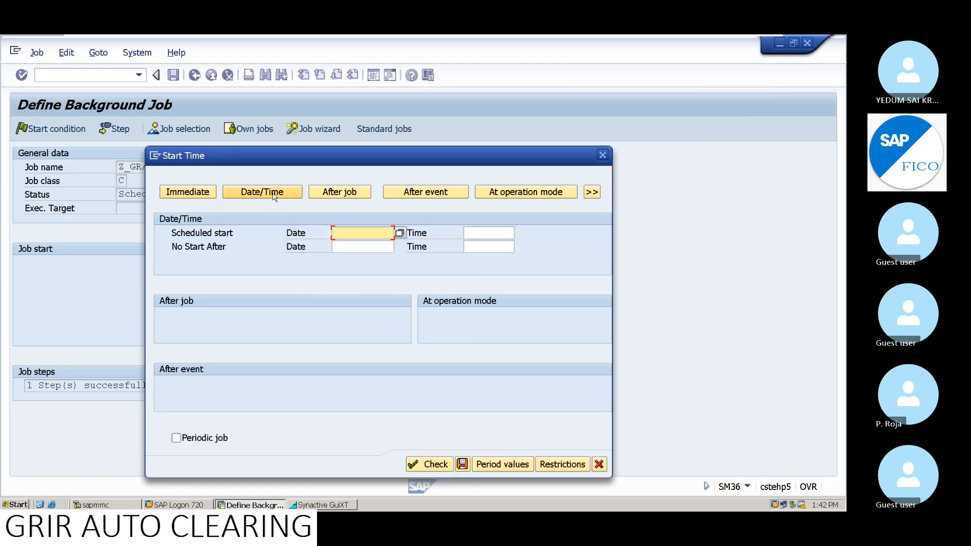
{"action": "left_click", "coordinate": [400, 233]}
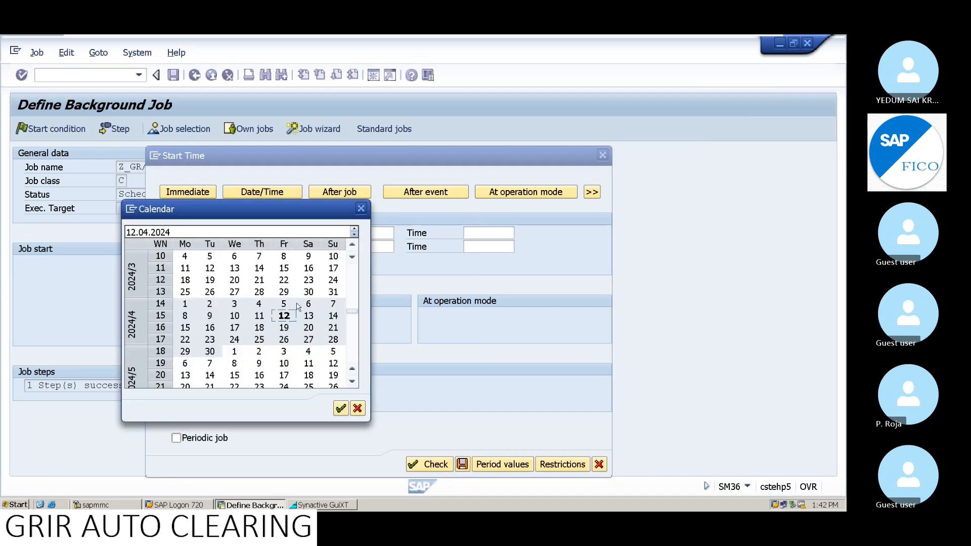
{"action": "double_click", "coordinate": [284, 316]}
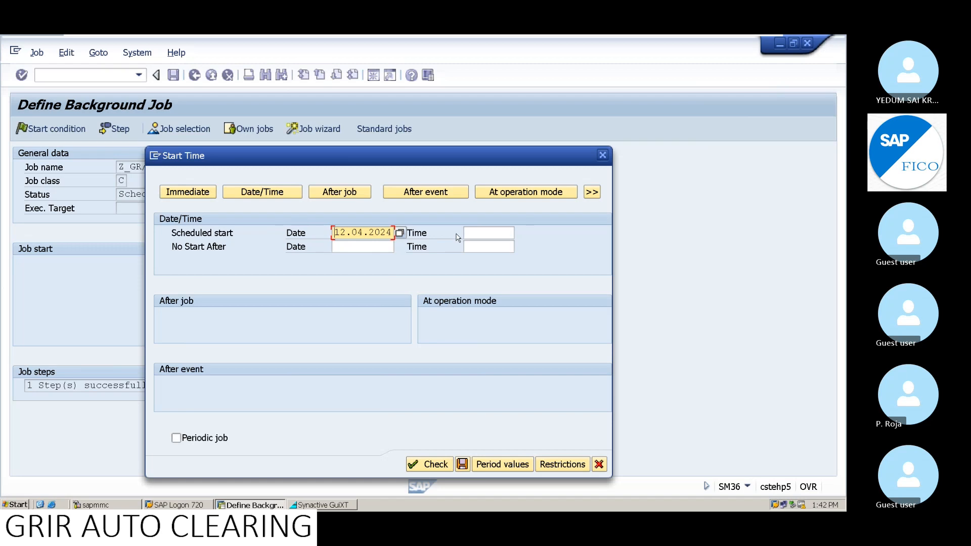
- Set the scheduled start time to 13:50:00 using the time picker's hour, minute and second lists
{"action": "left_click", "coordinate": [501, 233]}
{"action": "left_click", "coordinate": [521, 233]}
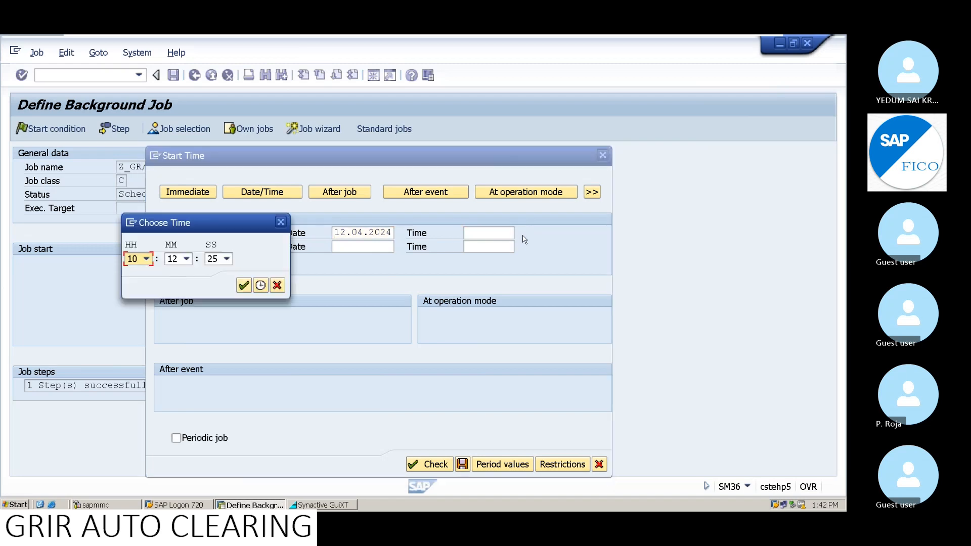
{"action": "left_click", "coordinate": [147, 258]}
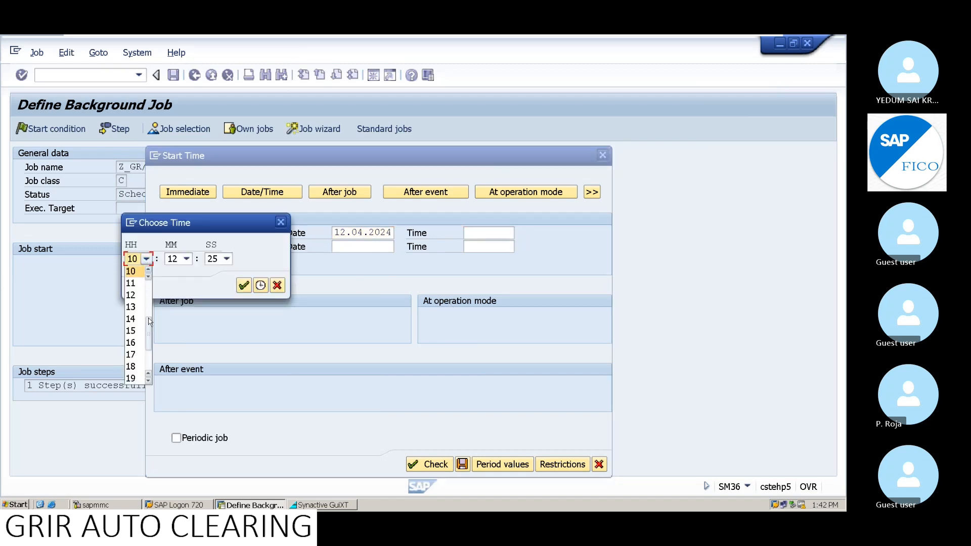
{"action": "scroll", "coordinate": [151, 363], "scroll_direction": "down", "scroll_amount": 2}
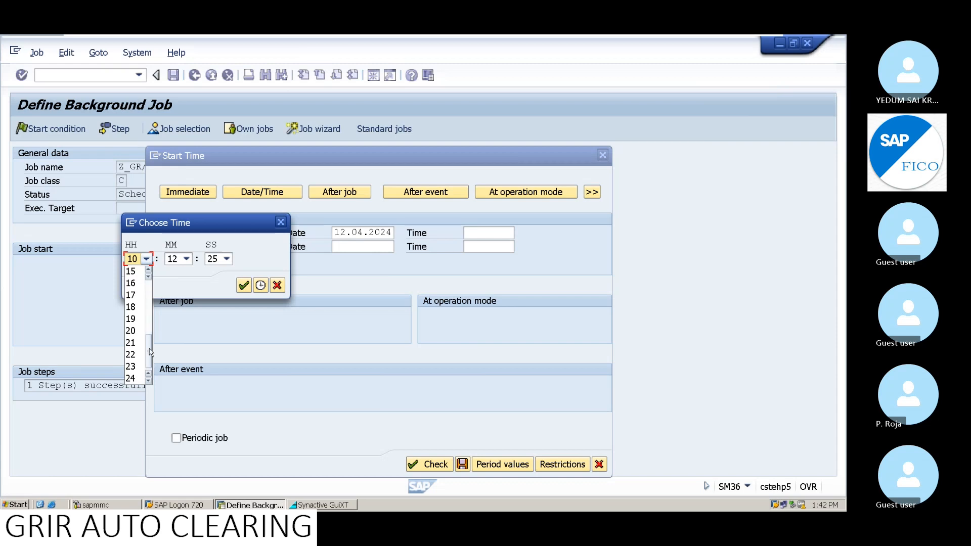
{"action": "scroll", "coordinate": [145, 339], "scroll_direction": "up", "scroll_amount": 3}
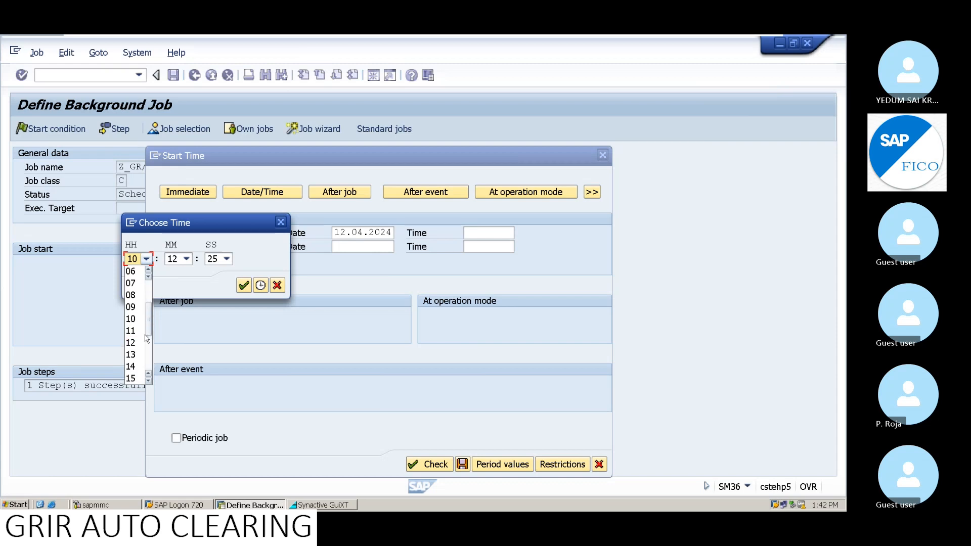
{"action": "left_click", "coordinate": [141, 355]}
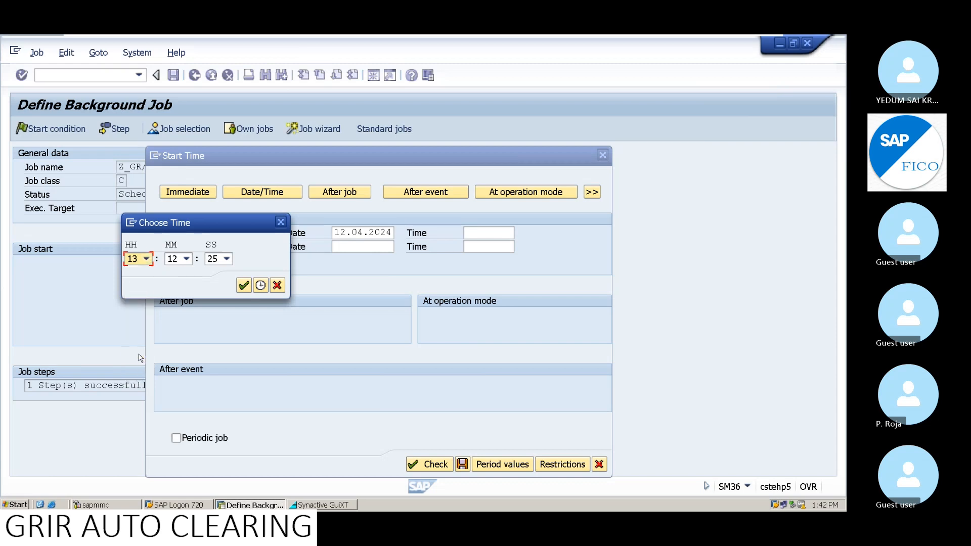
{"action": "left_click", "coordinate": [183, 260]}
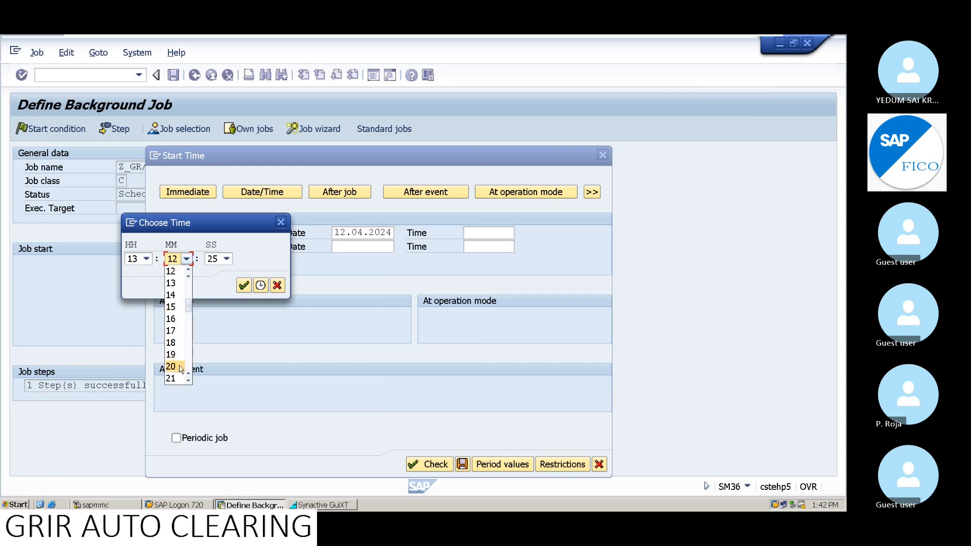
{"action": "left_click_drag", "start_coordinate": [189, 306], "coordinate": [191, 355]}
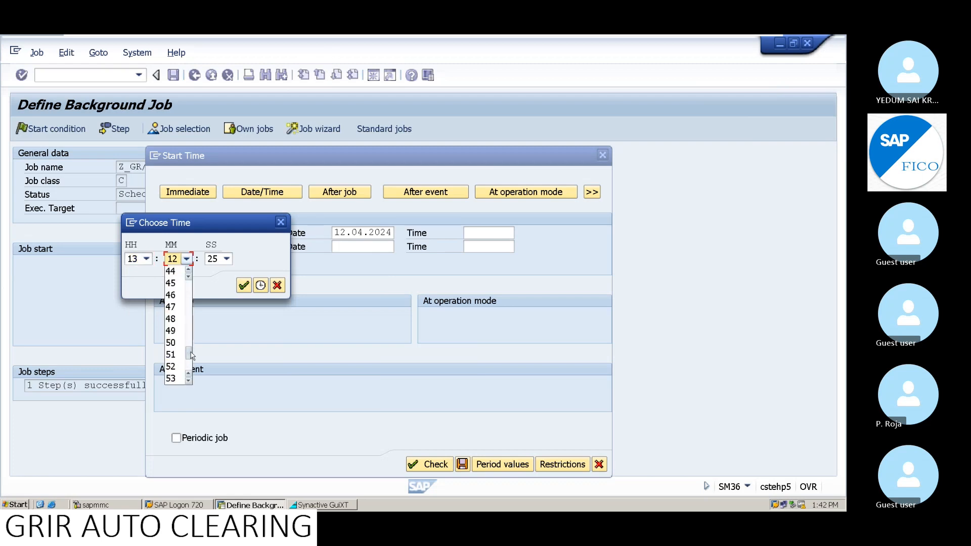
{"action": "left_click", "coordinate": [173, 343]}
{"action": "left_click", "coordinate": [227, 259]}
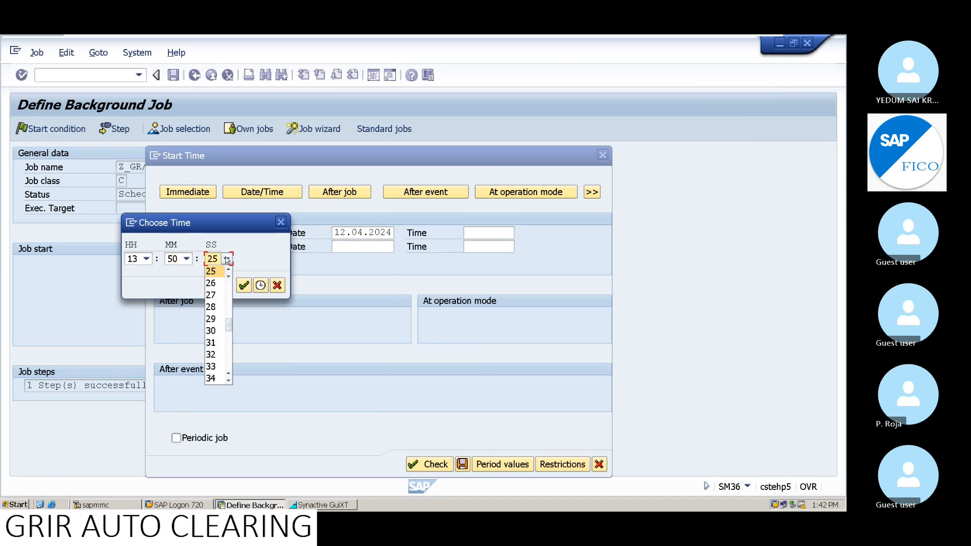
{"action": "key", "text": "0"}
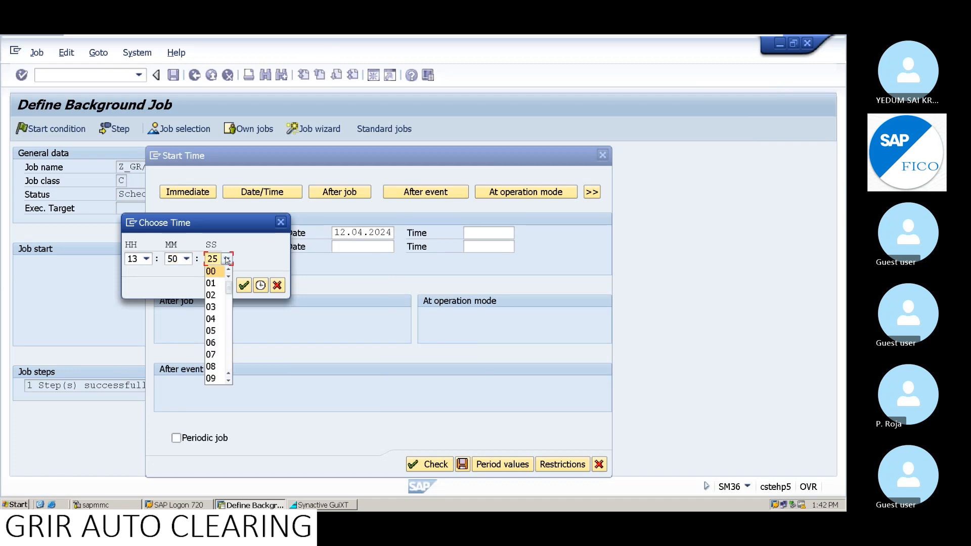
{"action": "left_click", "coordinate": [216, 272]}
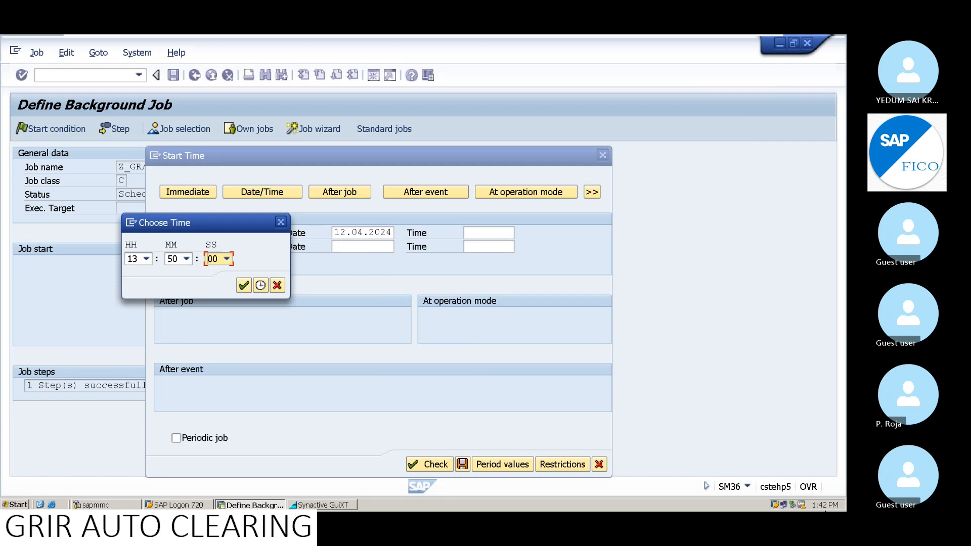
{"action": "left_click", "coordinate": [242, 286]}
{"action": "left_click", "coordinate": [242, 286]}
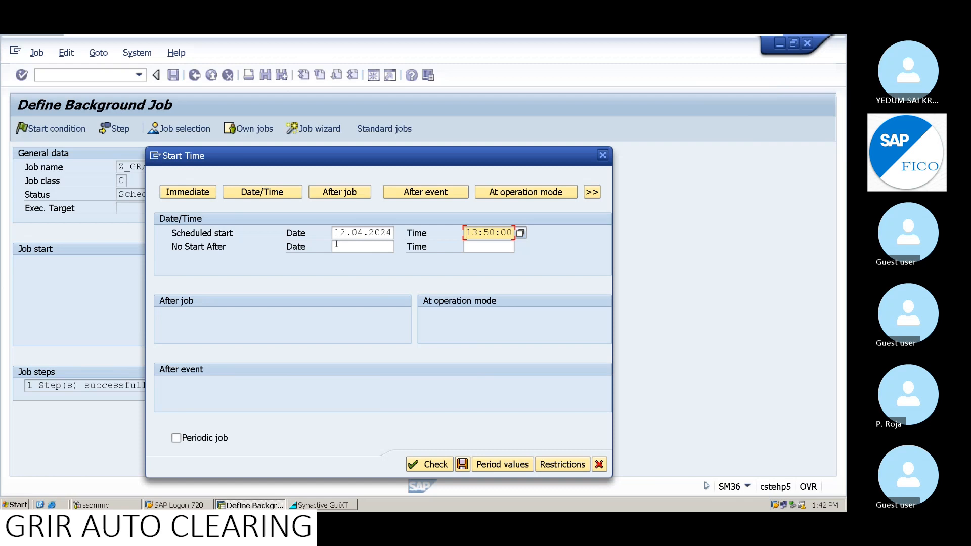
{"action": "left_click", "coordinate": [494, 464]}
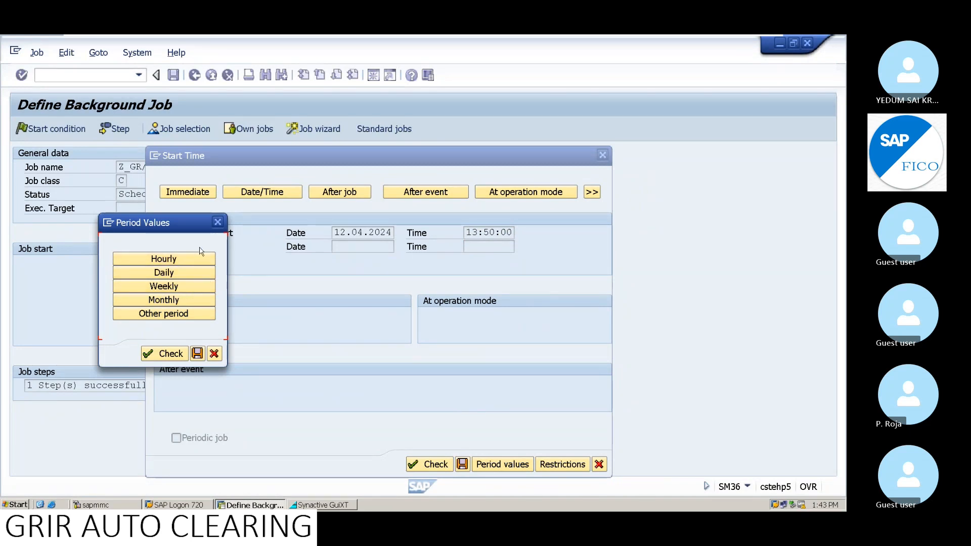
{"action": "left_click", "coordinate": [217, 222]}
{"action": "left_click_drag", "start_coordinate": [202, 158], "coordinate": [370, 181]}
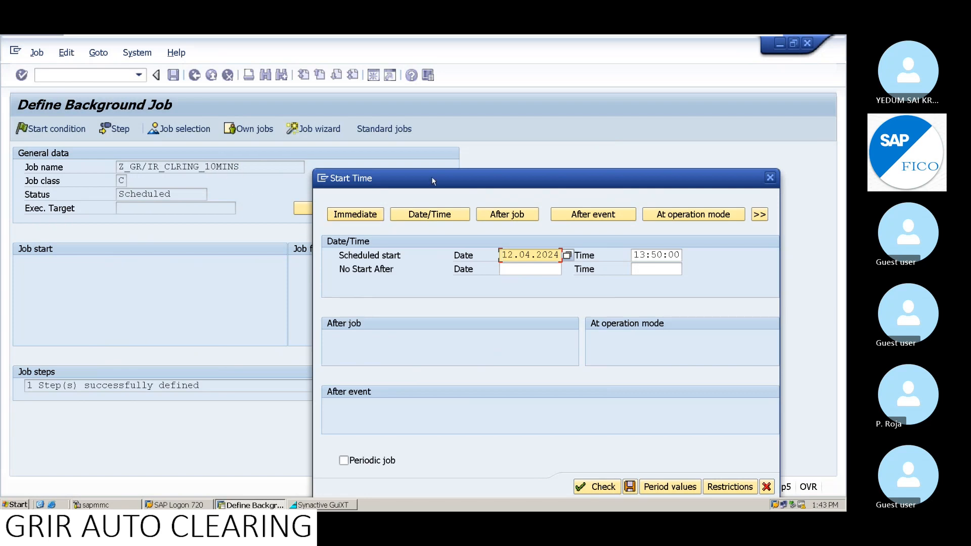
{"action": "left_click_drag", "start_coordinate": [432, 177], "coordinate": [296, 138]}
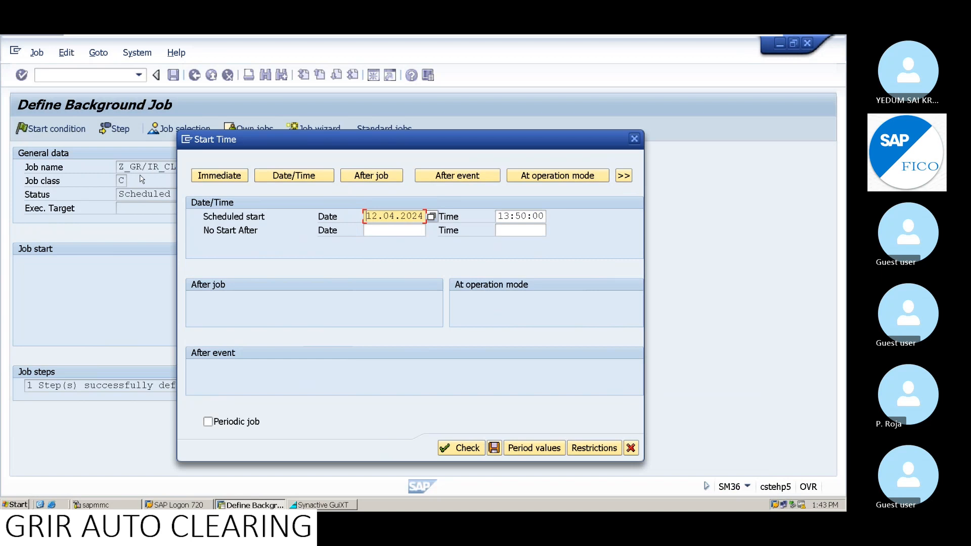
- Define an explicit period that starts the job every 10 minutes, check it and save it
{"action": "left_click", "coordinate": [534, 448]}
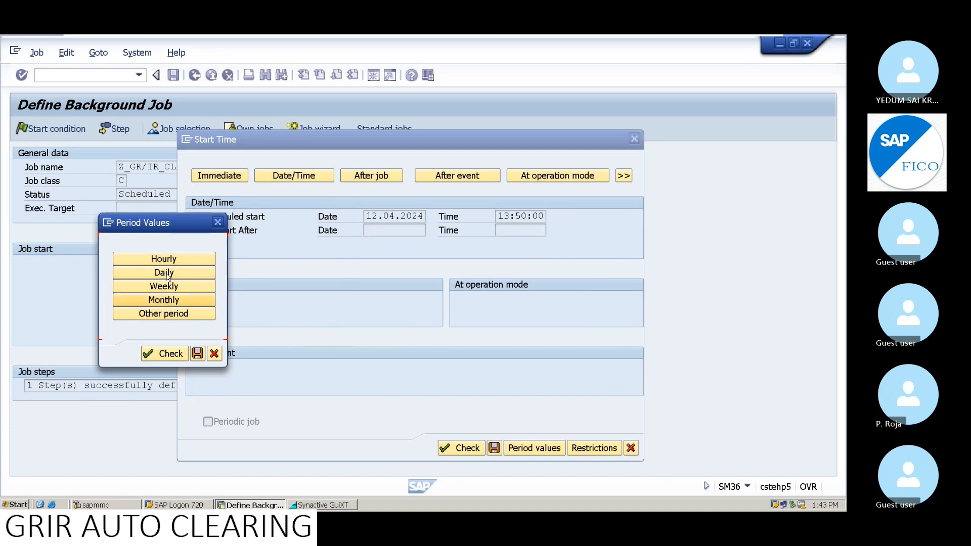
{"action": "left_click", "coordinate": [167, 314]}
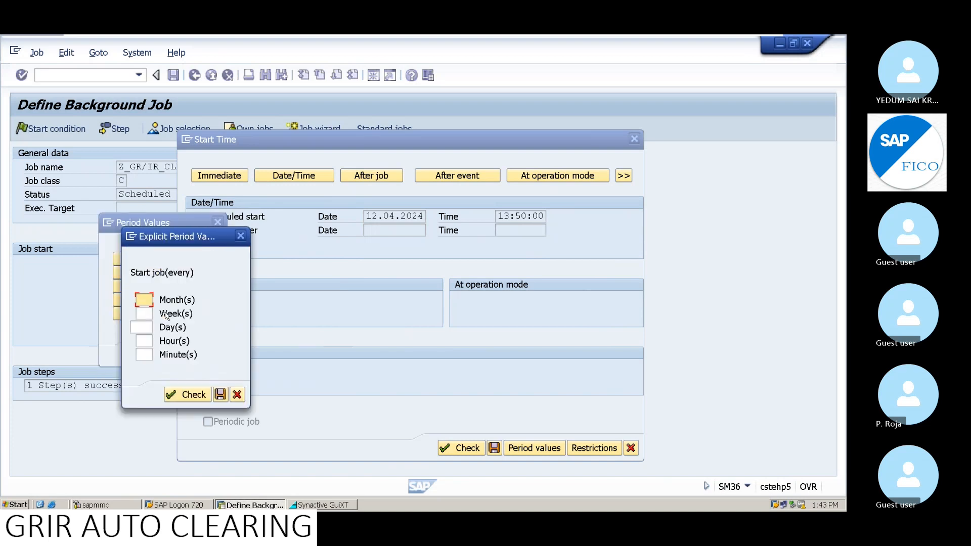
{"action": "left_click", "coordinate": [146, 356]}
{"action": "type", "text": "10"}
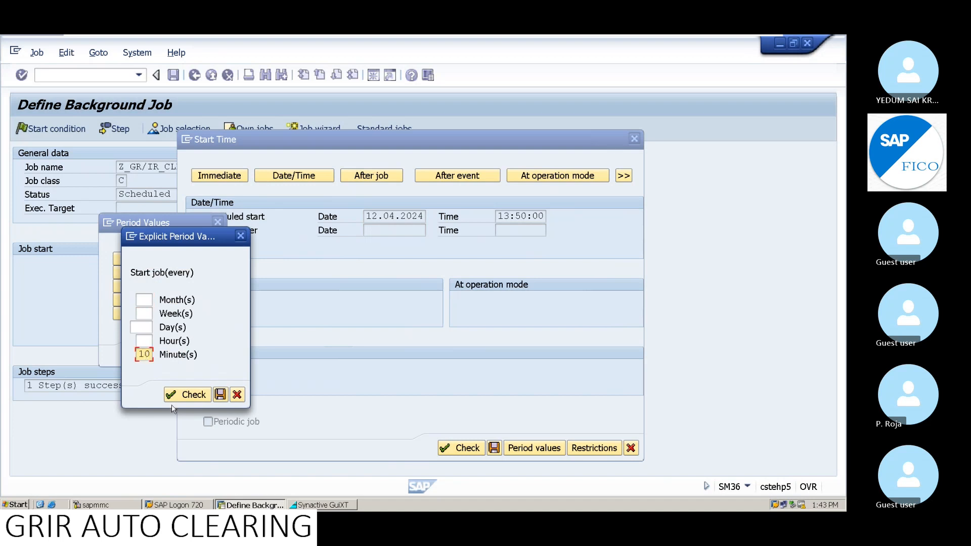
{"action": "left_click", "coordinate": [187, 394]}
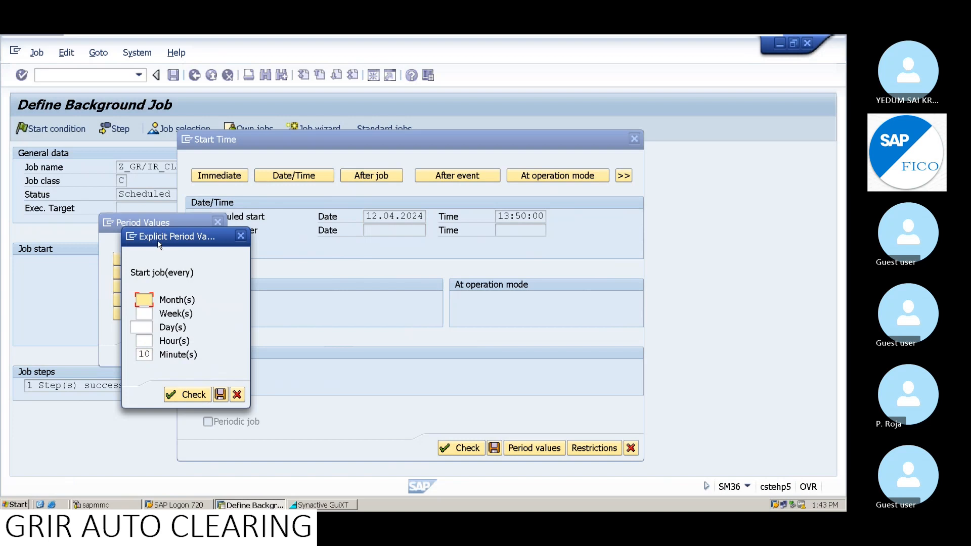
{"action": "left_click_drag", "start_coordinate": [160, 242], "coordinate": [407, 245]}
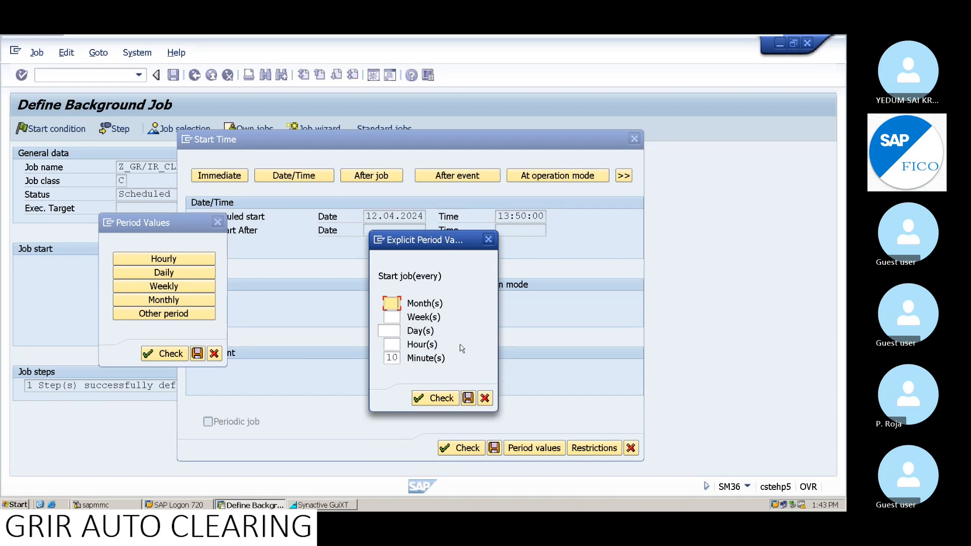
{"action": "double_click", "coordinate": [388, 358]}
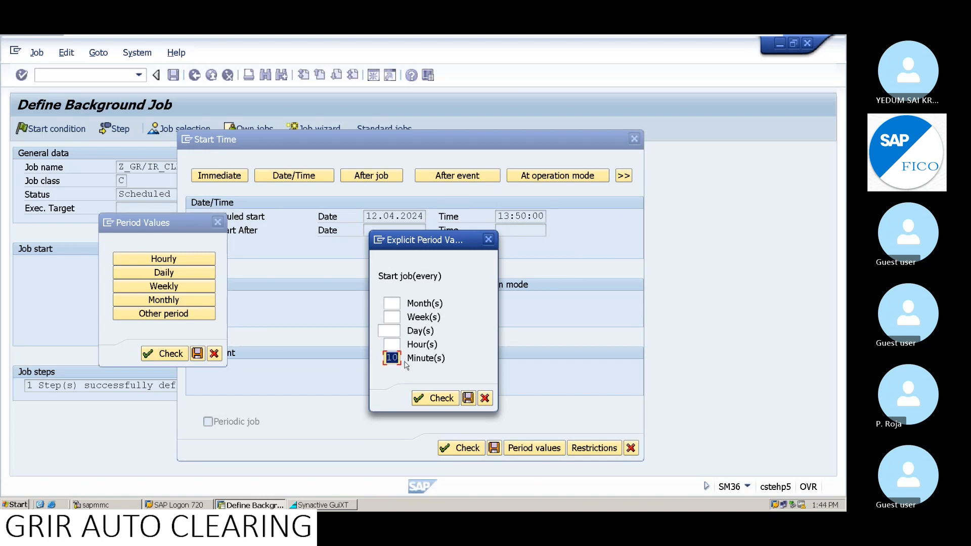
{"action": "left_click", "coordinate": [425, 399]}
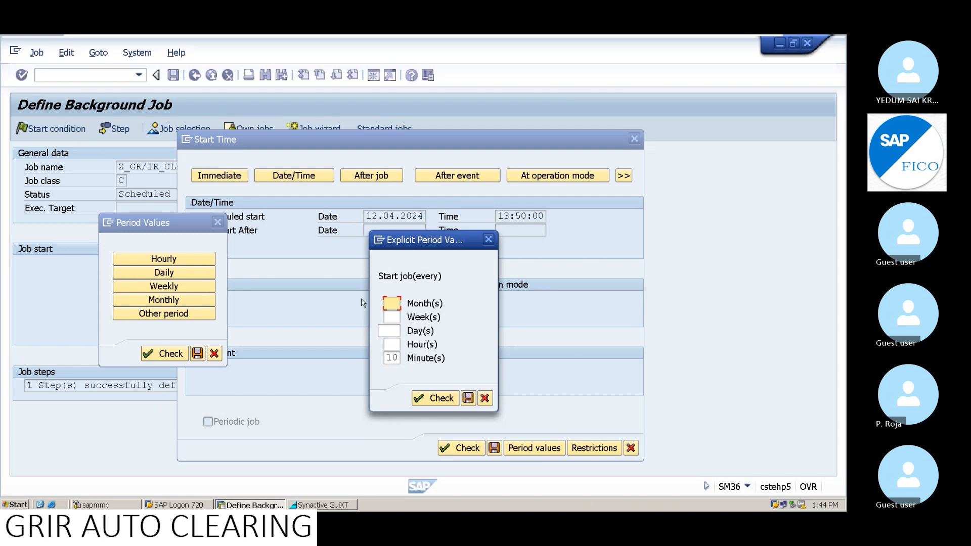
{"action": "left_click", "coordinate": [431, 404]}
{"action": "left_click", "coordinate": [468, 399]}
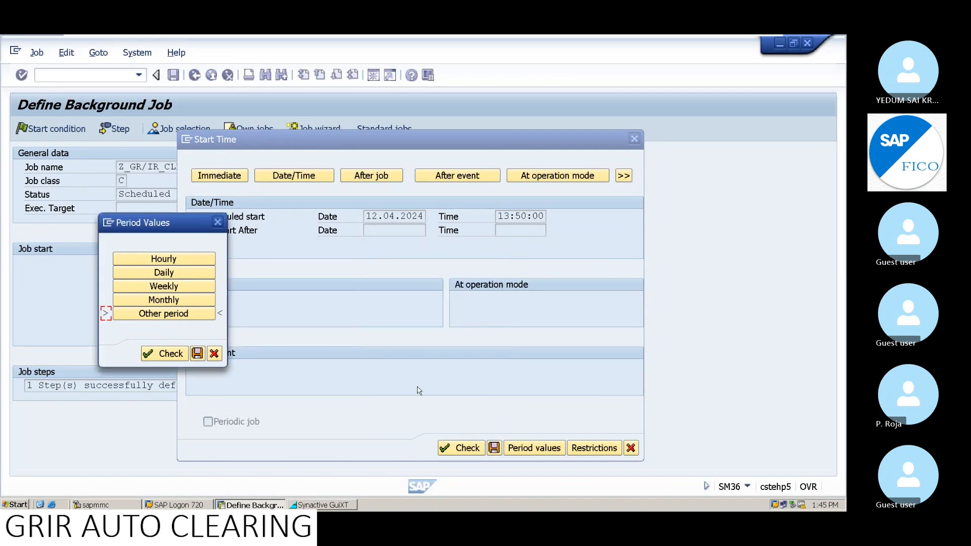
- Save the period values, then check and save the start time to return to the job definition
{"action": "left_click", "coordinate": [197, 354]}
{"action": "left_click", "coordinate": [466, 449]}
{"action": "left_click", "coordinate": [493, 449]}
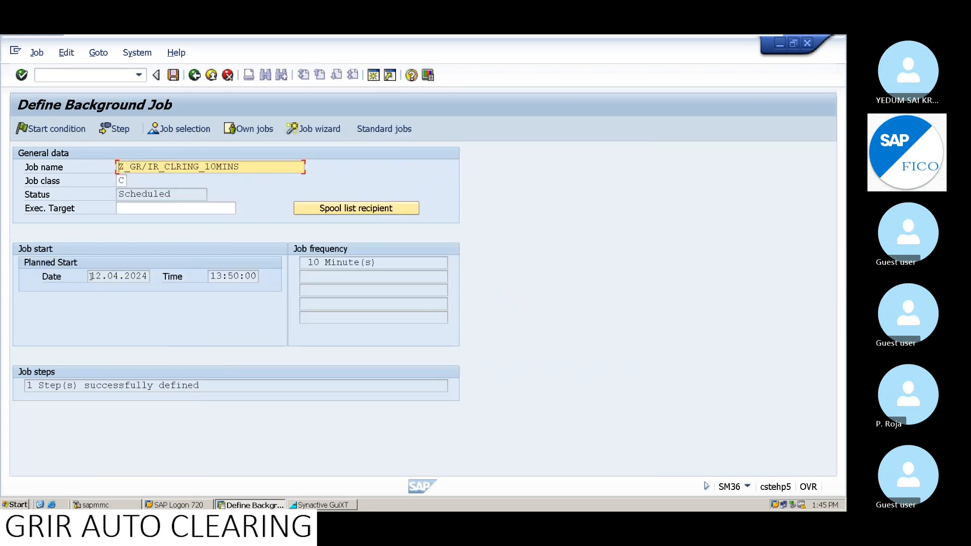
- Review the planned start time and the job frequency in the background job definition
{"action": "left_click_drag", "start_coordinate": [214, 276], "coordinate": [276, 271]}
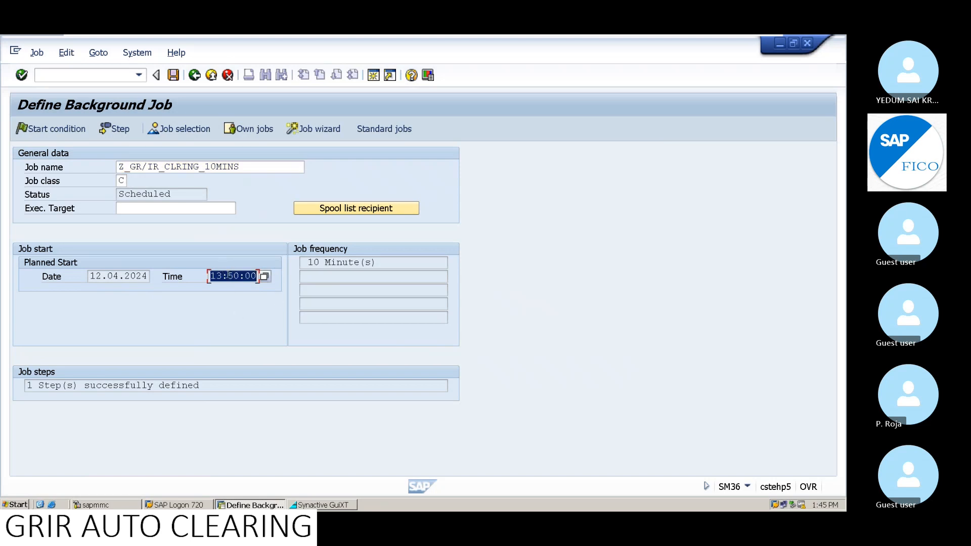
{"action": "left_click", "coordinate": [231, 277]}
{"action": "left_click_drag", "start_coordinate": [307, 263], "coordinate": [378, 263]}
{"action": "left_click", "coordinate": [379, 263]}
{"action": "double_click", "coordinate": [231, 276]}
{"action": "left_click", "coordinate": [245, 280]}
{"action": "double_click", "coordinate": [236, 276]}
{"action": "left_click", "coordinate": [393, 262]}
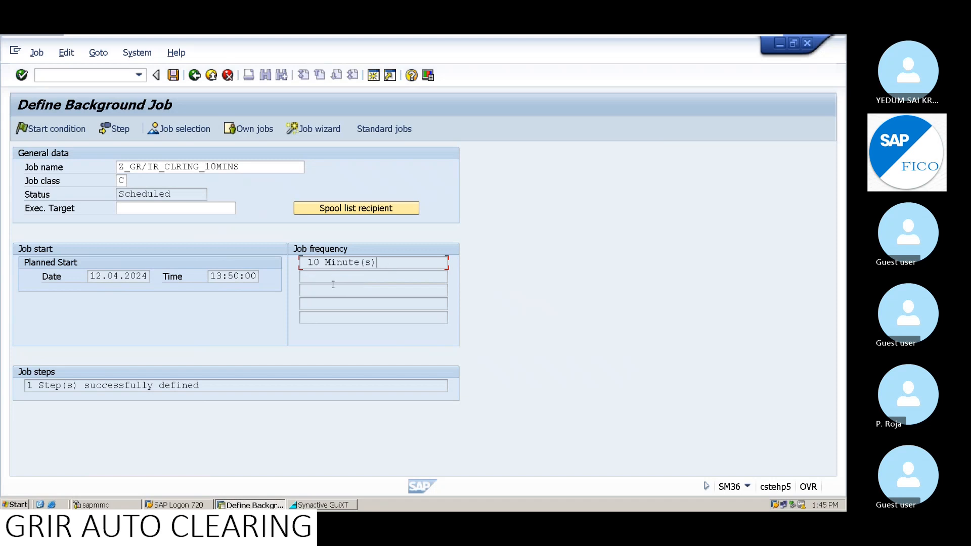
- Save the background job, read the detailed explanation of the status message and close it
{"action": "left_click", "coordinate": [173, 75]}
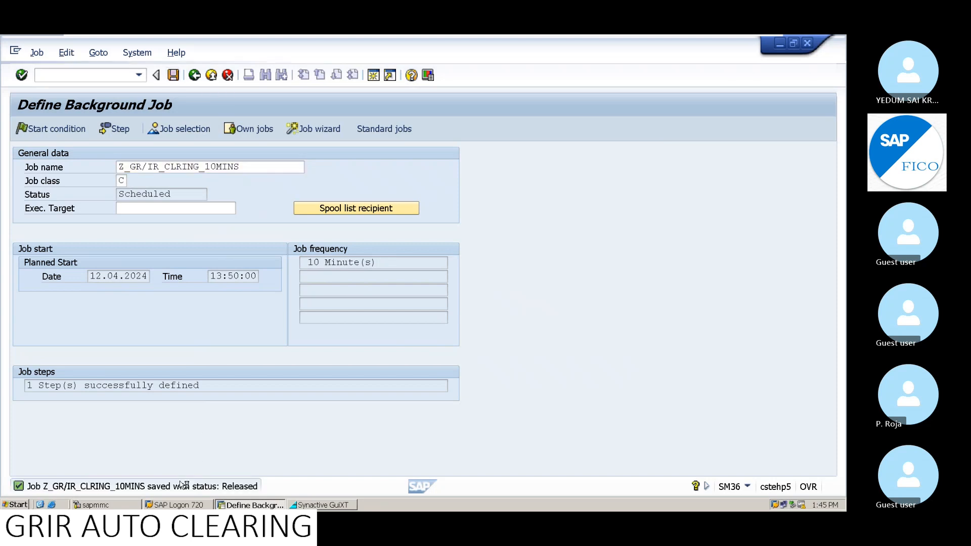
{"action": "double_click", "coordinate": [181, 486]}
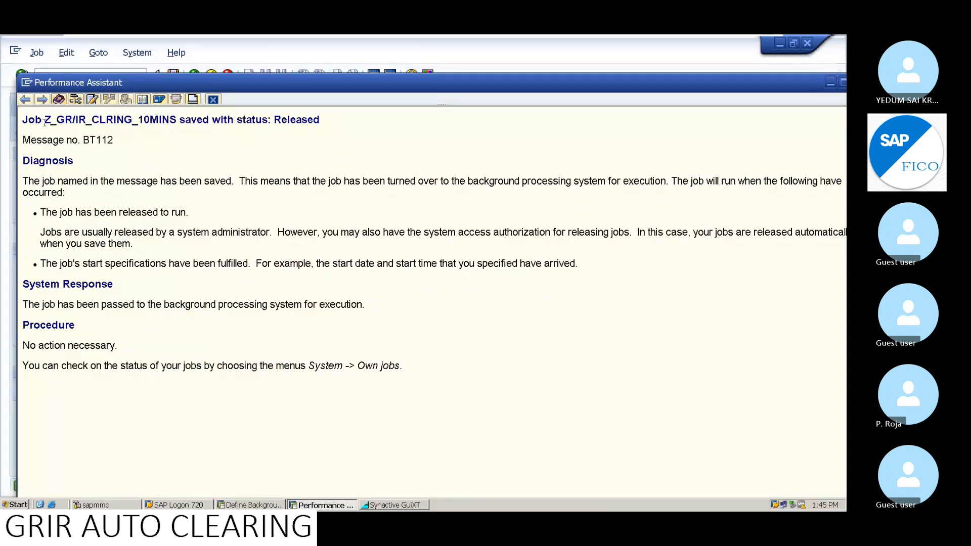
{"action": "left_click_drag", "start_coordinate": [23, 120], "coordinate": [350, 133]}
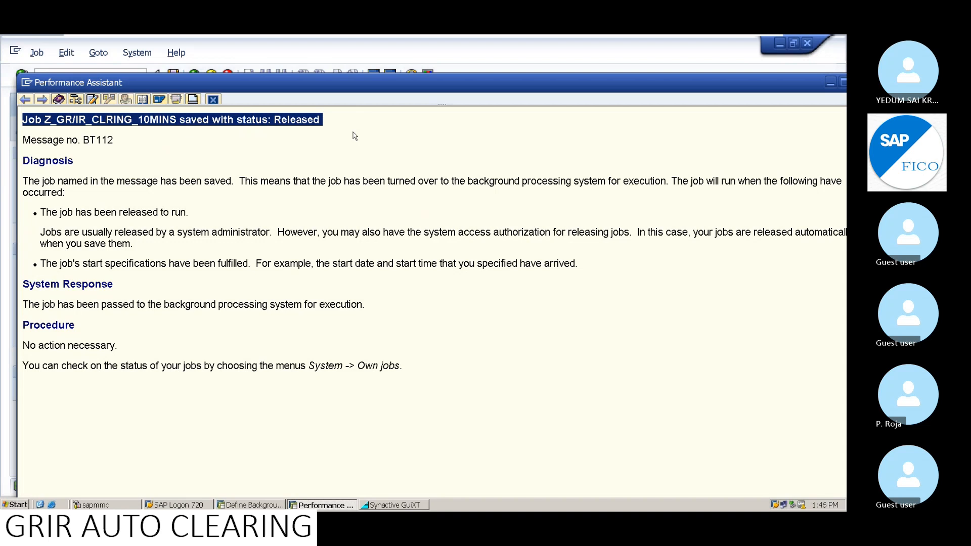
{"action": "left_click", "coordinate": [214, 100]}
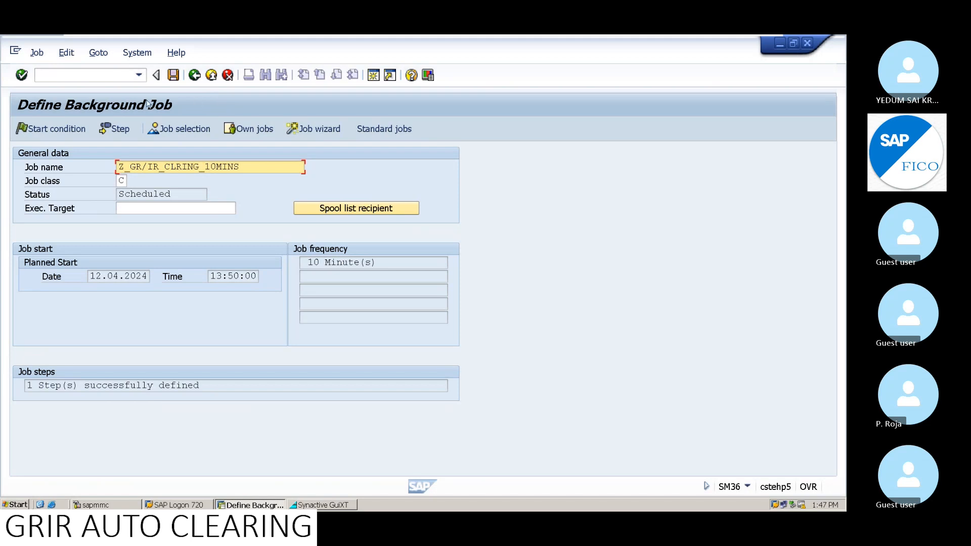
- Open the job selection transaction SM37
{"action": "left_click", "coordinate": [53, 76]}
{"action": "type", "text": "/nsm37"}
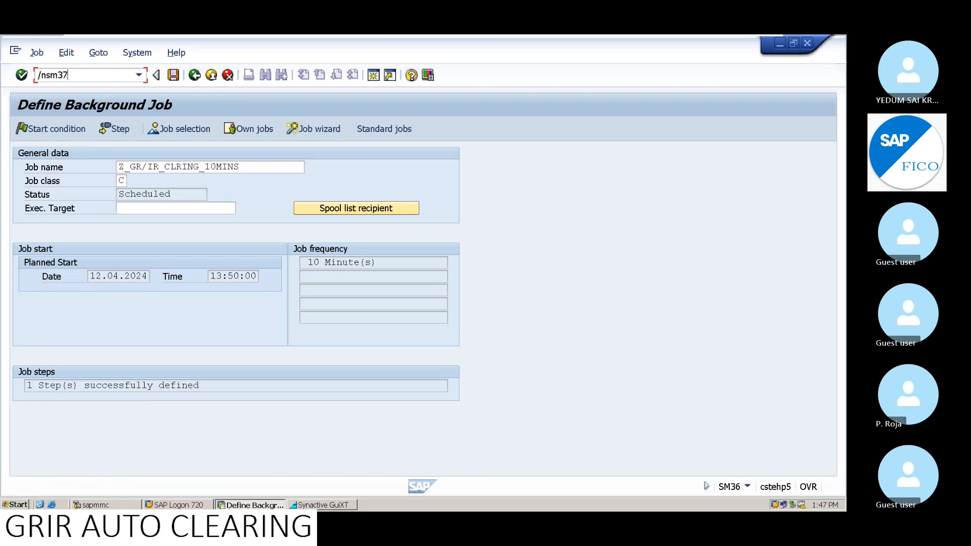
{"action": "key", "text": "Return"}
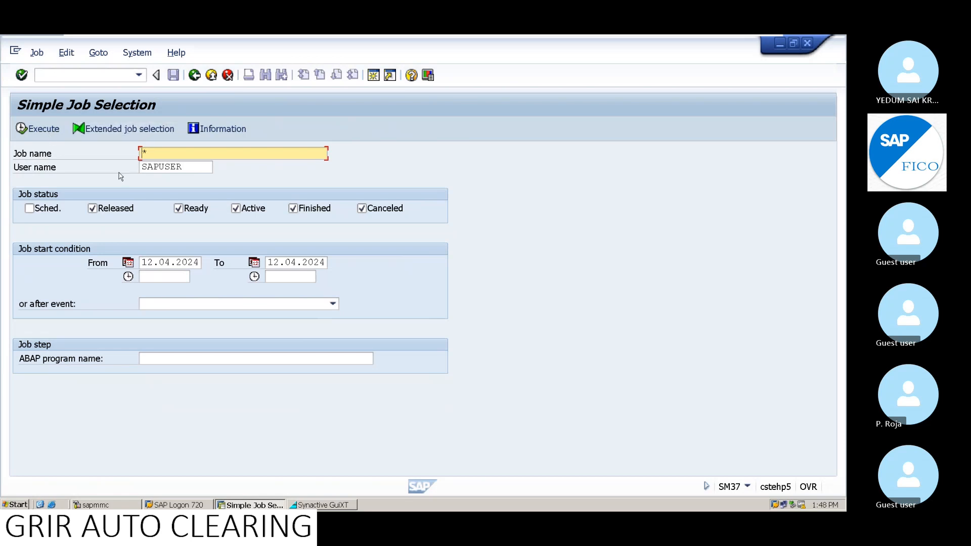
- Search for job Z_GR/IR_CLRING_10MINS with the scheduled status also included, and examine its start date column in the job overview
{"action": "left_click_drag", "start_coordinate": [169, 155], "coordinate": [127, 151]}
{"action": "key", "text": "BackSpace"}
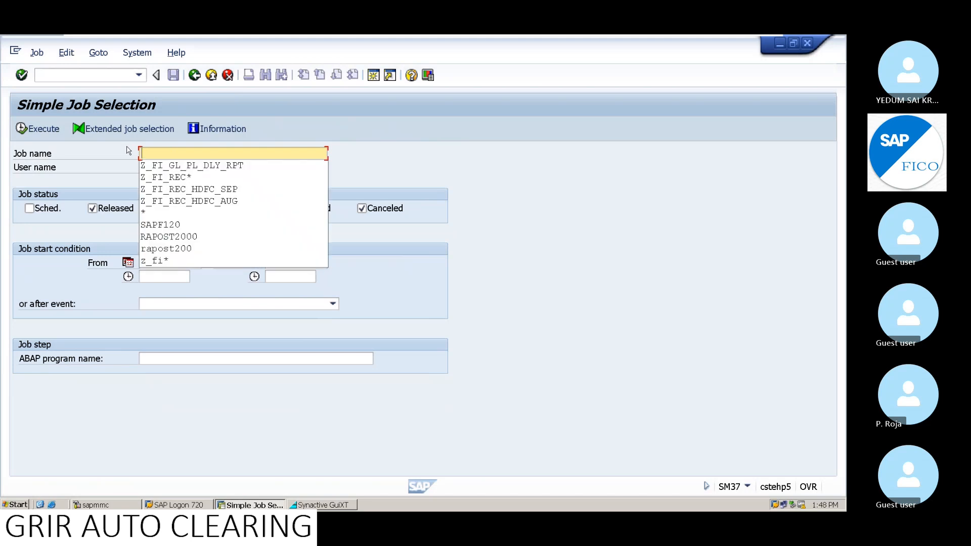
{"action": "type", "text": "Z_GR/IR_"}
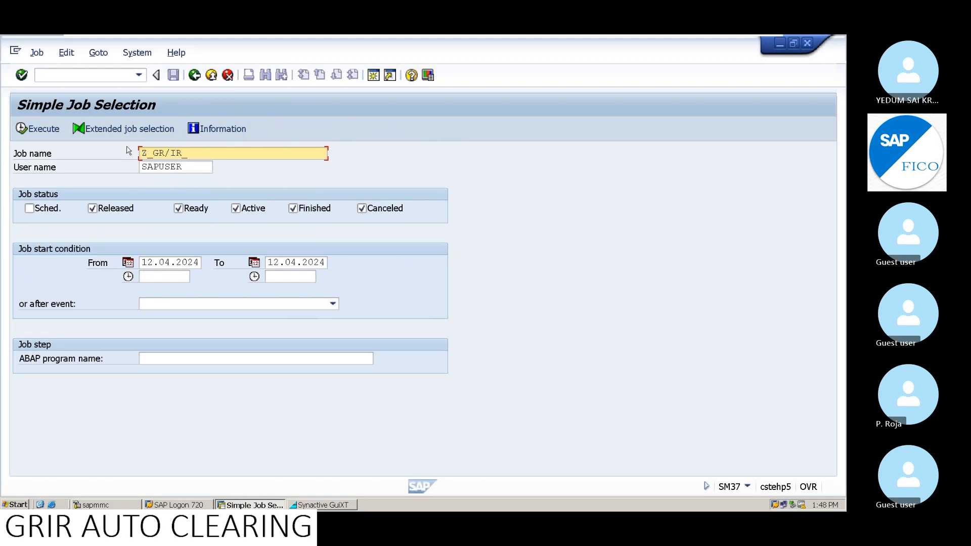
{"action": "type", "text": "CLRING_10MINS"}
{"action": "left_click", "coordinate": [29, 208]}
{"action": "left_click", "coordinate": [30, 129]}
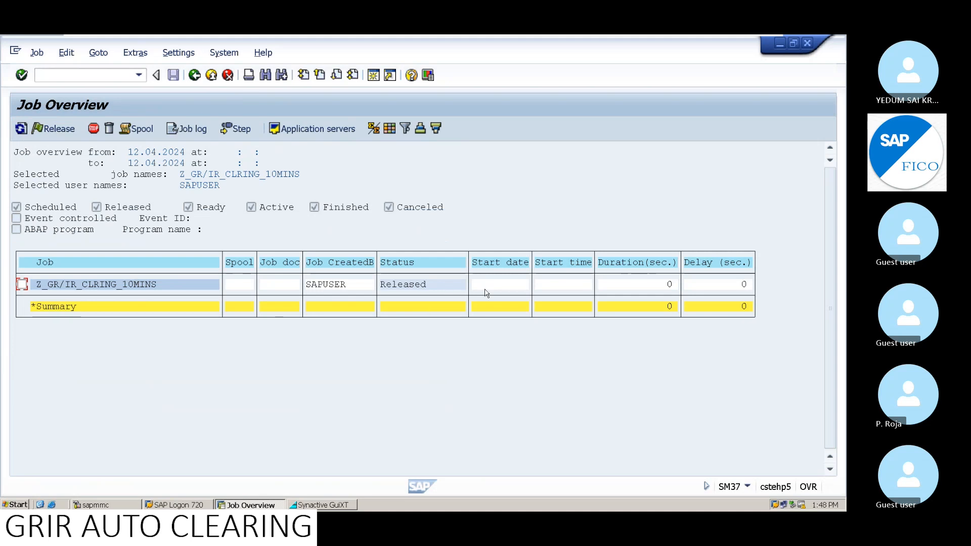
{"action": "left_click", "coordinate": [499, 263]}
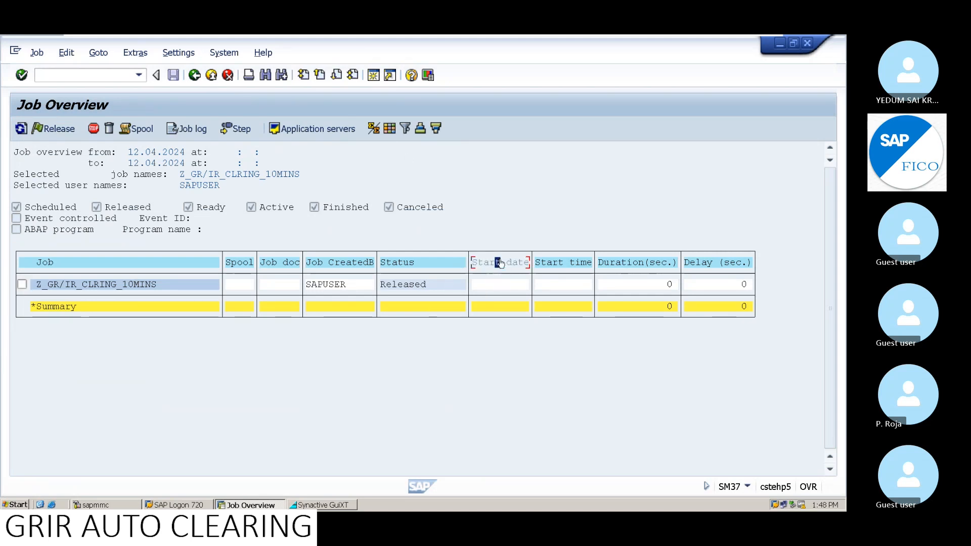
- Examine the start date, start time, duration and delay columns of the job overview
{"action": "left_click", "coordinate": [560, 263]}
{"action": "left_click", "coordinate": [627, 264]}
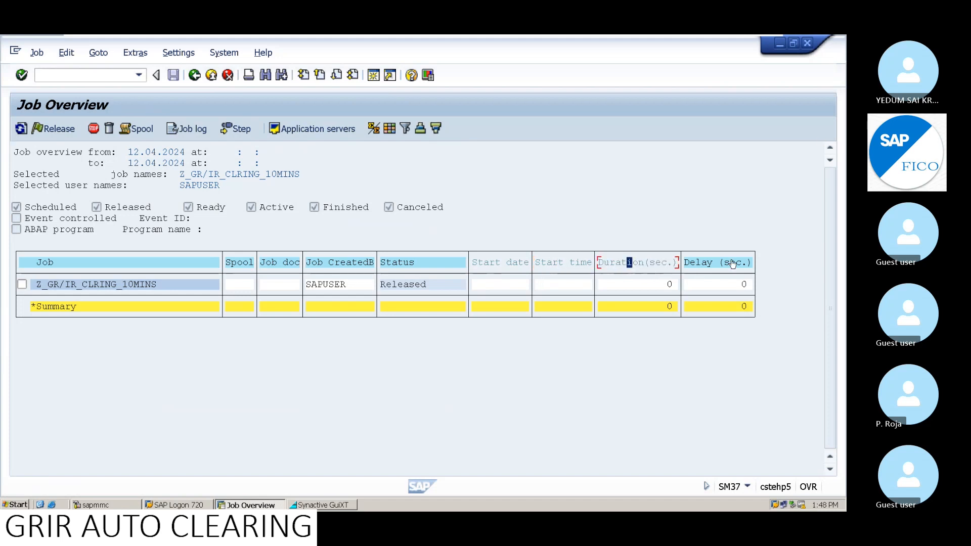
{"action": "left_click", "coordinate": [732, 263]}
{"action": "left_click", "coordinate": [500, 266]}
{"action": "left_click", "coordinate": [567, 263]}
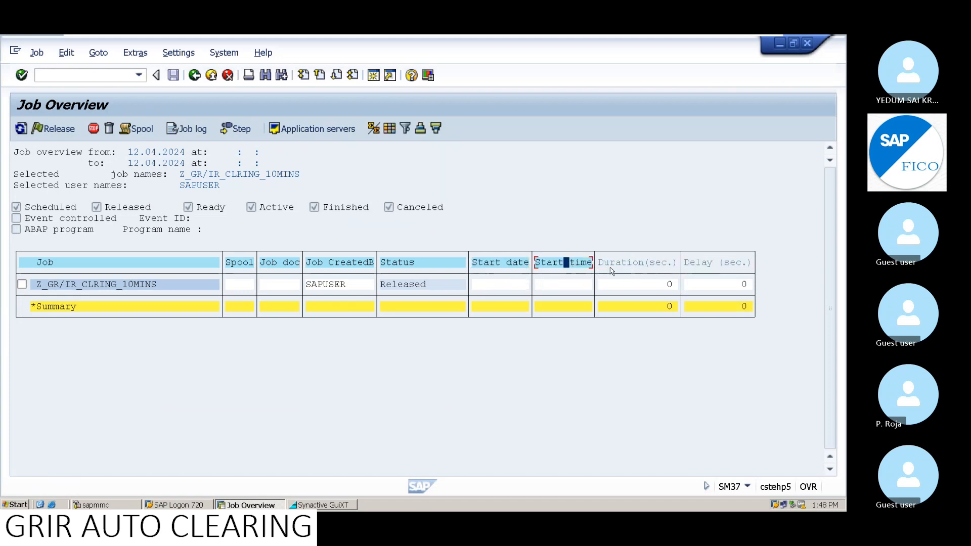
{"action": "left_click", "coordinate": [625, 263]}
{"action": "left_click", "coordinate": [724, 263]}
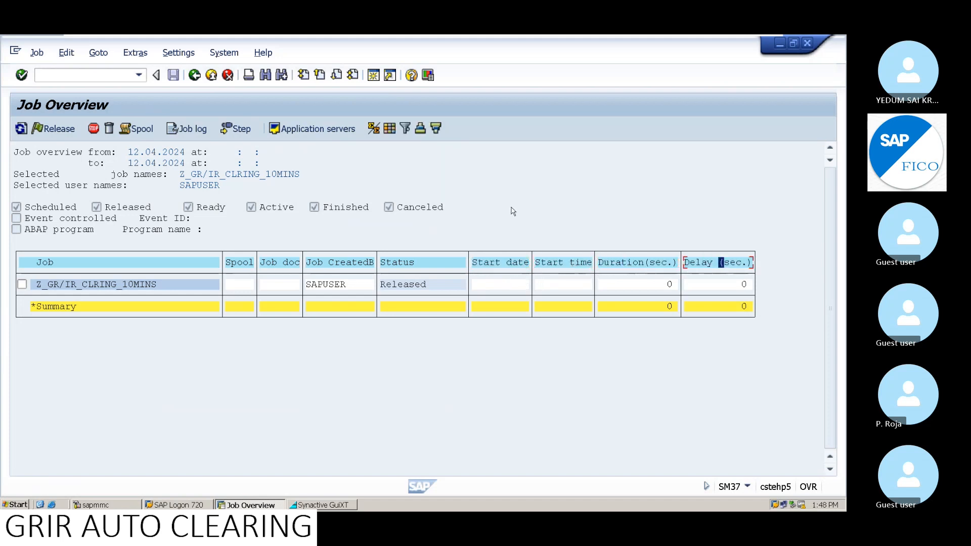
- Add the Sched. start date and Sched. start time columns to the job overview layout and refresh the list
{"action": "left_click", "coordinate": [390, 130]}
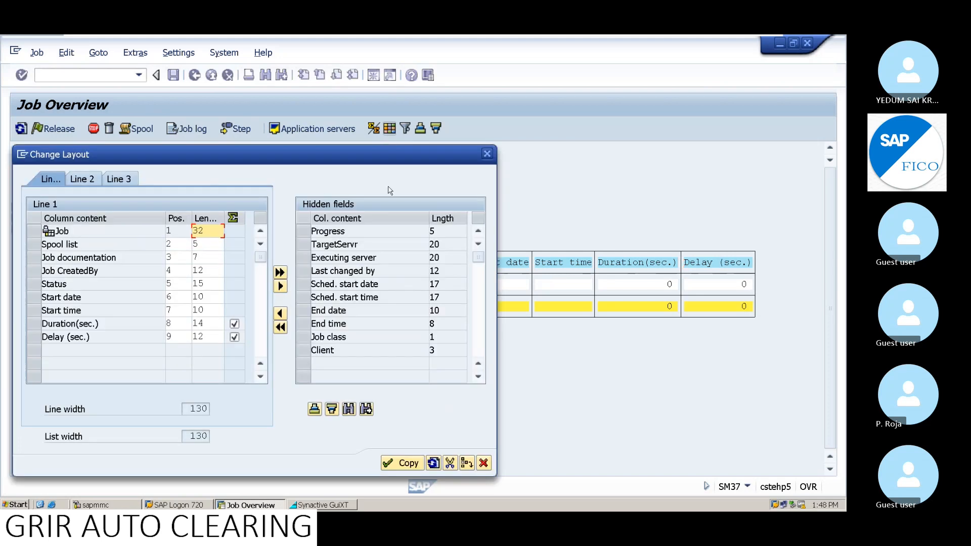
{"action": "left_click", "coordinate": [305, 284]}
{"action": "left_click_drag", "start_coordinate": [308, 286], "coordinate": [307, 298]}
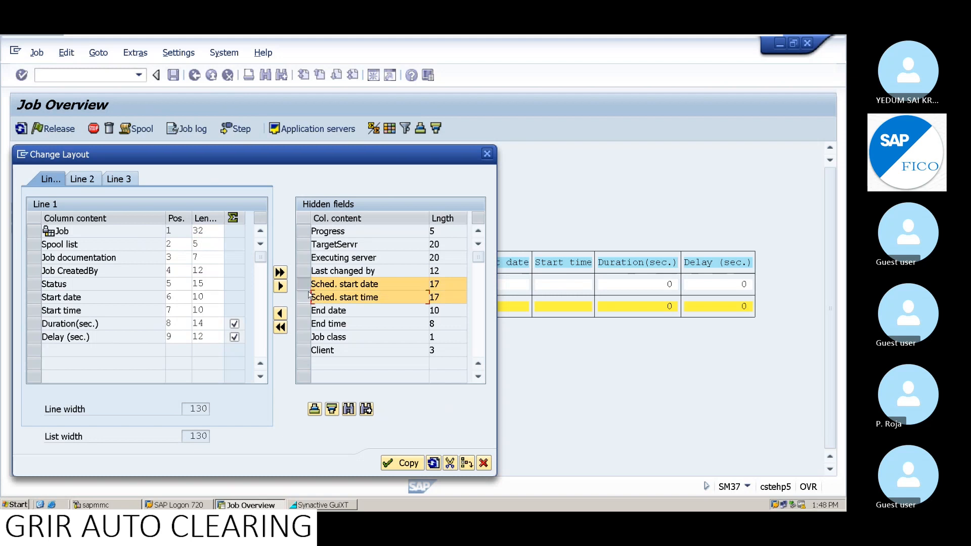
{"action": "left_click", "coordinate": [281, 314]}
{"action": "left_click", "coordinate": [390, 465]}
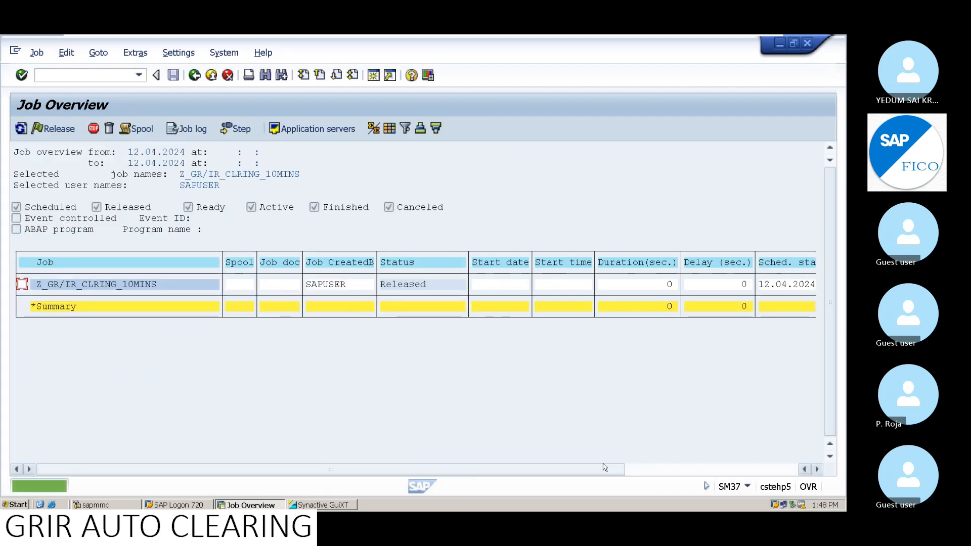
{"action": "left_click", "coordinate": [644, 466]}
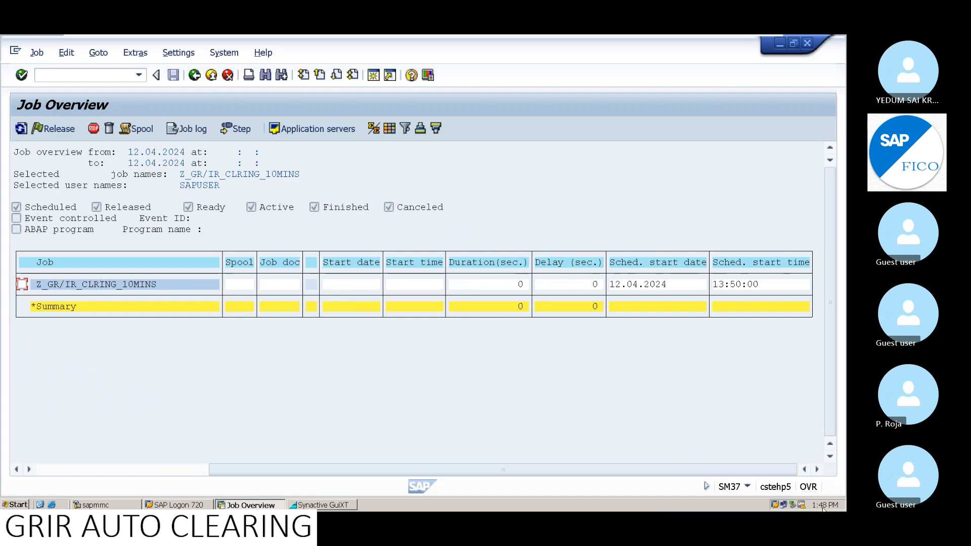
{"action": "left_click", "coordinate": [19, 130]}
- Open the G/L account line item display transaction FBL3N in a new session
{"action": "left_click", "coordinate": [65, 75]}
{"action": "type", "text": "/OF"}
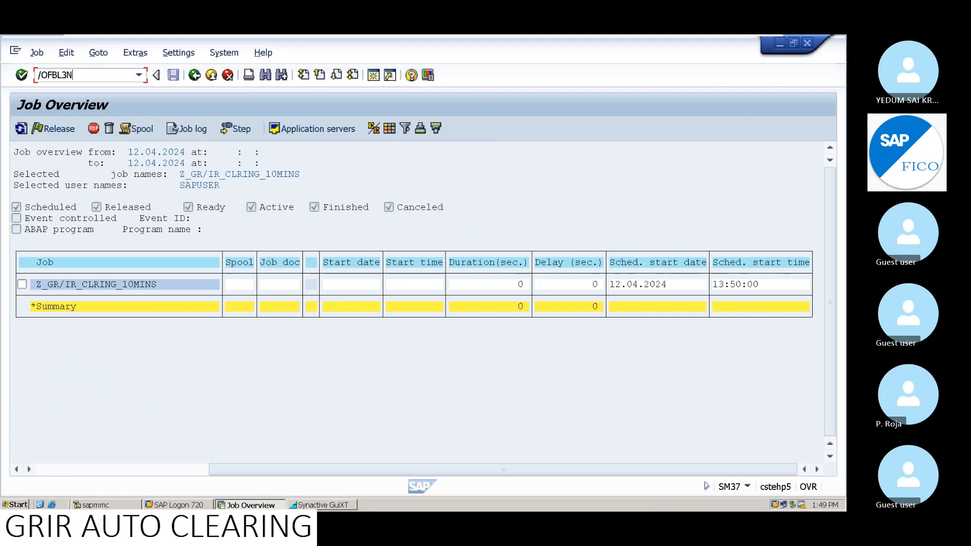
{"action": "type", "text": "BL3N"}
{"action": "key", "text": "Return"}
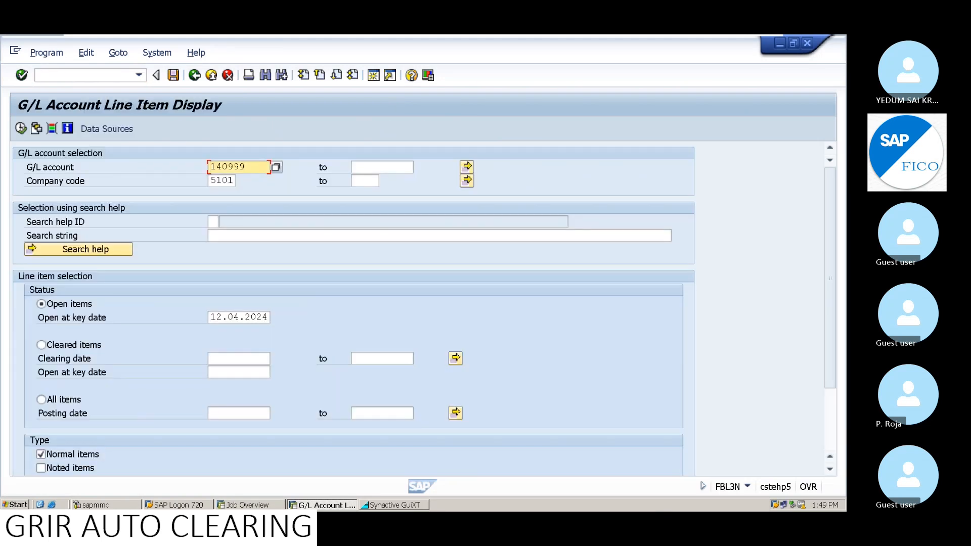
- Display the open items of G/L account 140999 in company code 5101 at key date 12.04.2024
{"action": "left_click", "coordinate": [16, 130]}
{"action": "left_click", "coordinate": [36, 129]}
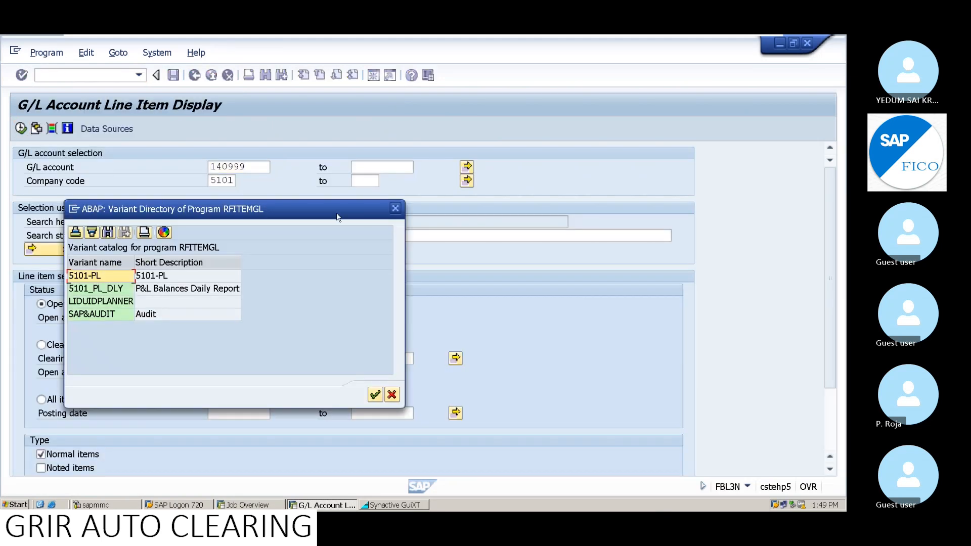
{"action": "left_click", "coordinate": [395, 209]}
{"action": "left_click", "coordinate": [20, 128]}
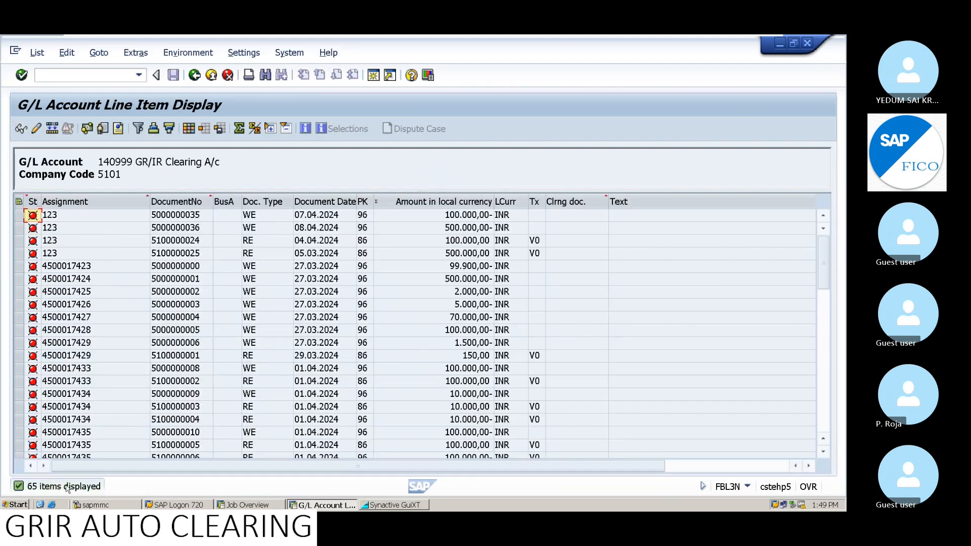
- Return to the job overview session and refresh it repeatedly to monitor the job run scheduled for 13:50:00
{"action": "left_click", "coordinate": [251, 505]}
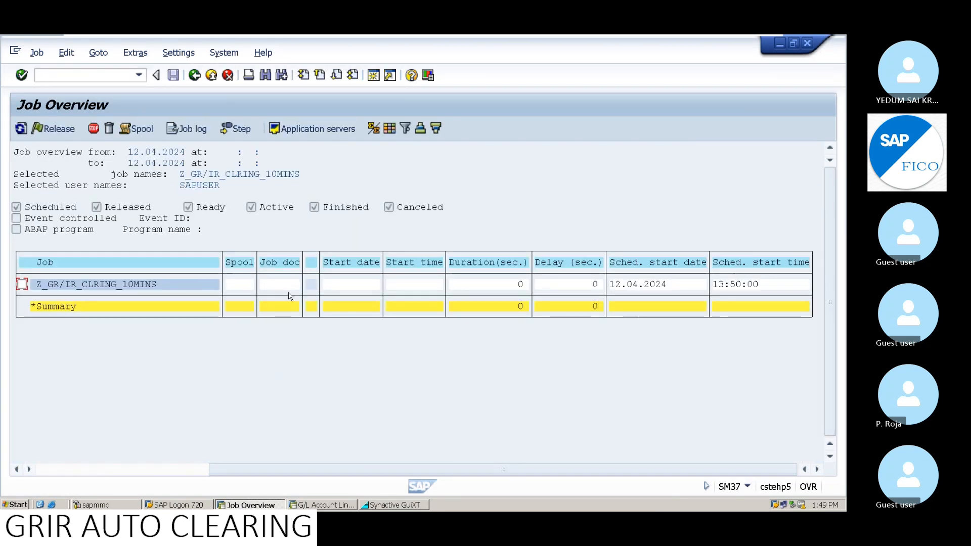
{"action": "left_click", "coordinate": [21, 130]}
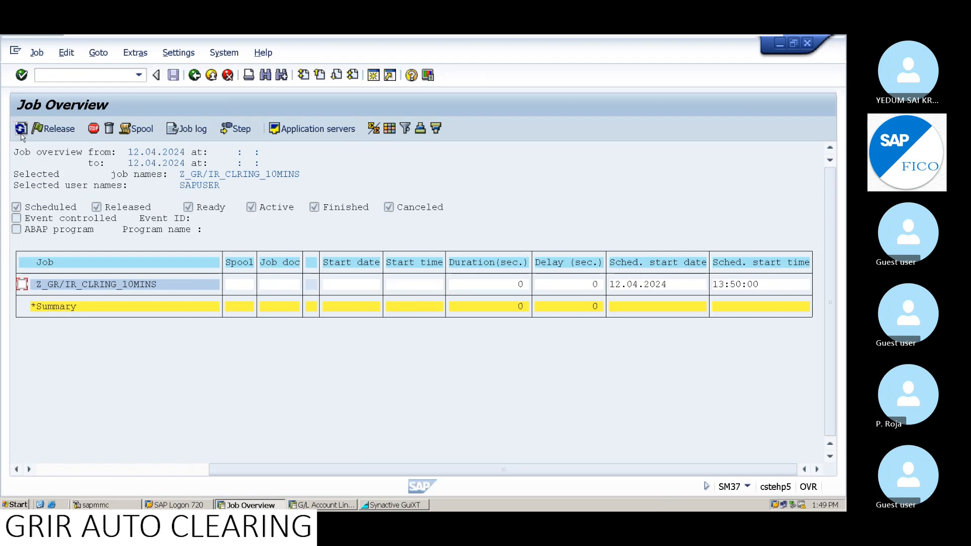
{"action": "left_click", "coordinate": [21, 130]}
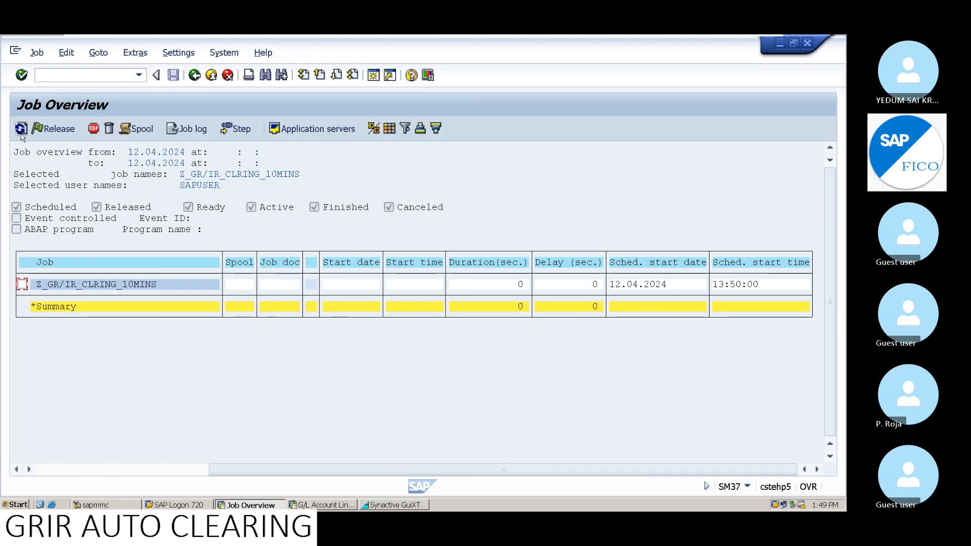
{"action": "left_click", "coordinate": [21, 129]}
{"action": "left_click", "coordinate": [21, 134]}
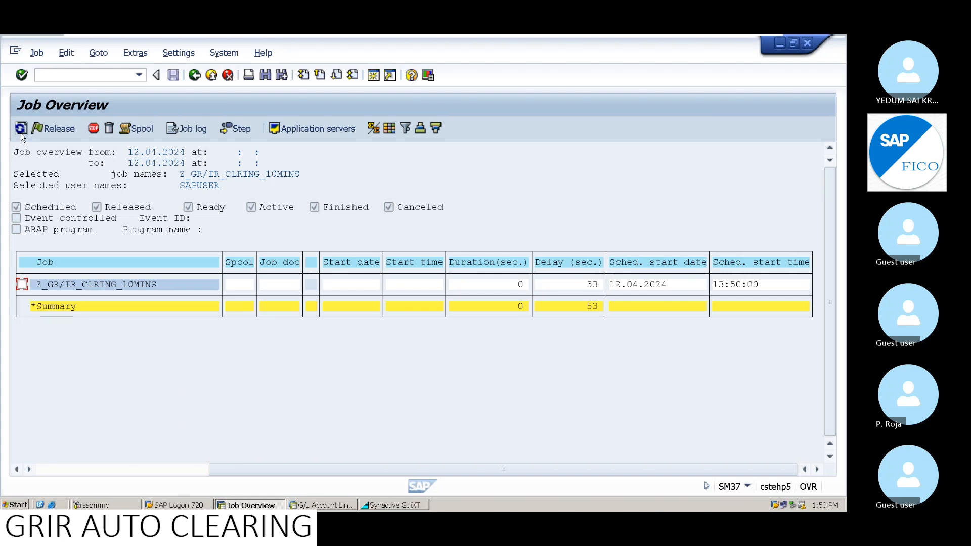
{"action": "left_click", "coordinate": [21, 134]}
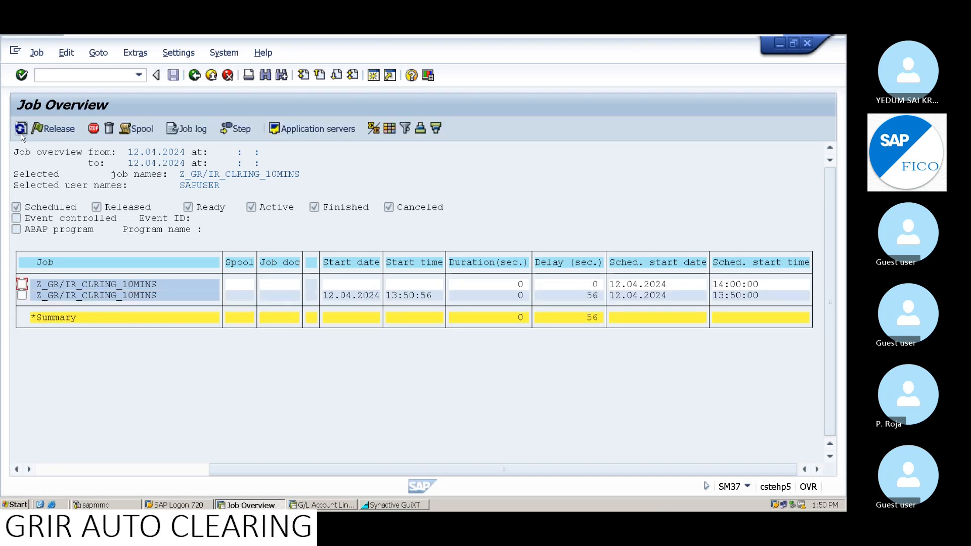
{"action": "left_click", "coordinate": [21, 134]}
- Check the delay, duration and scheduled start times of the two job runs, and refresh their status
{"action": "left_click", "coordinate": [590, 296]}
{"action": "left_click", "coordinate": [518, 300]}
{"action": "left_click", "coordinate": [131, 286]}
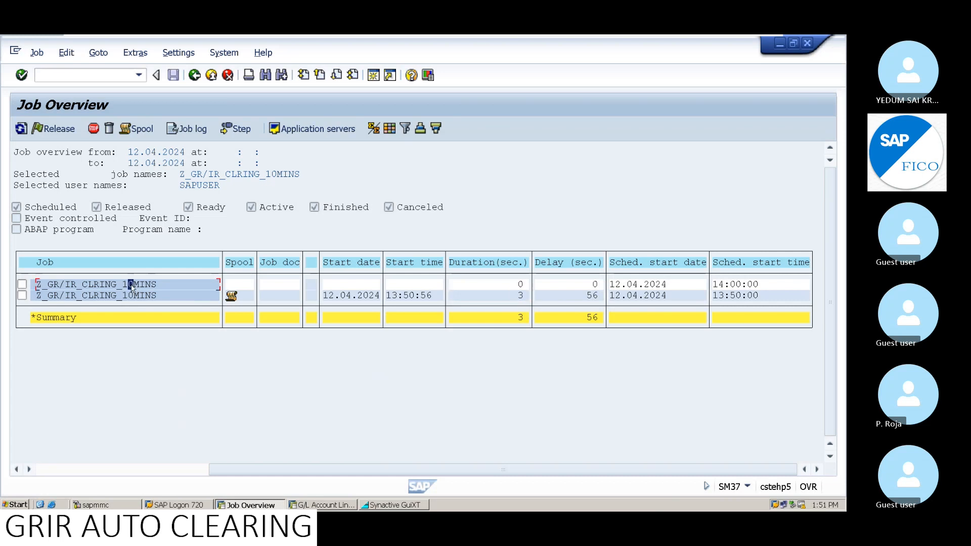
{"action": "left_click", "coordinate": [722, 287]}
{"action": "left_click", "coordinate": [745, 286]}
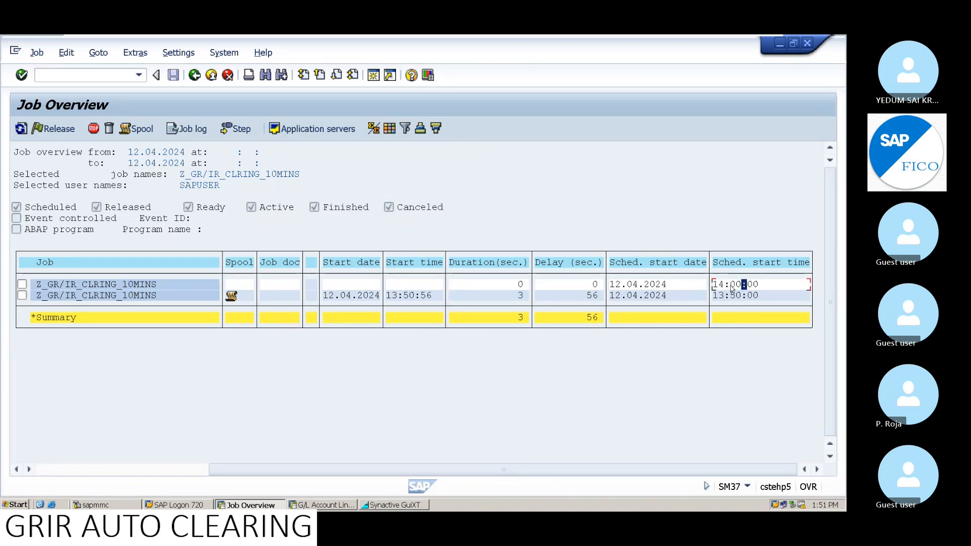
{"action": "left_click", "coordinate": [114, 470]}
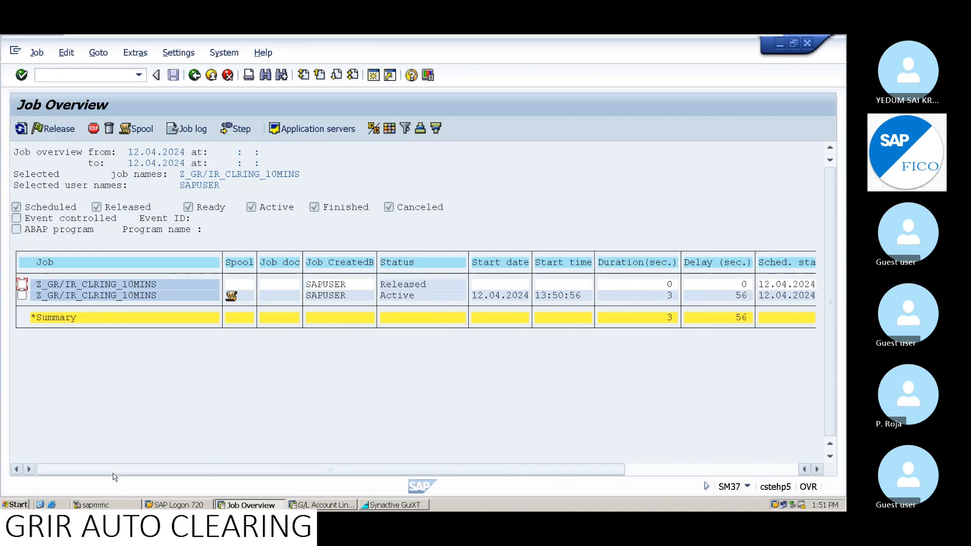
{"action": "left_click", "coordinate": [20, 132]}
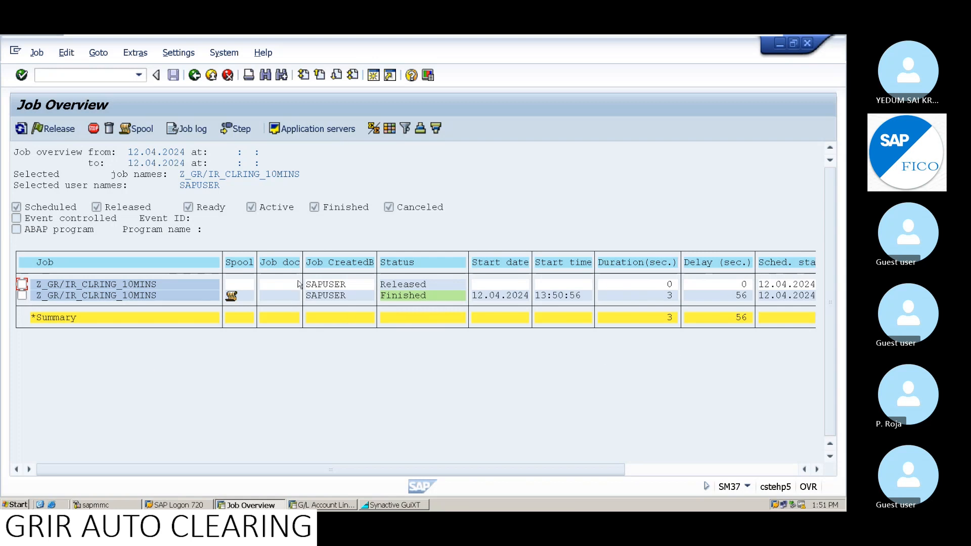
- Hide the Job documentation and Job CreatedBy columns in the job overview layout
{"action": "left_click", "coordinate": [389, 128]}
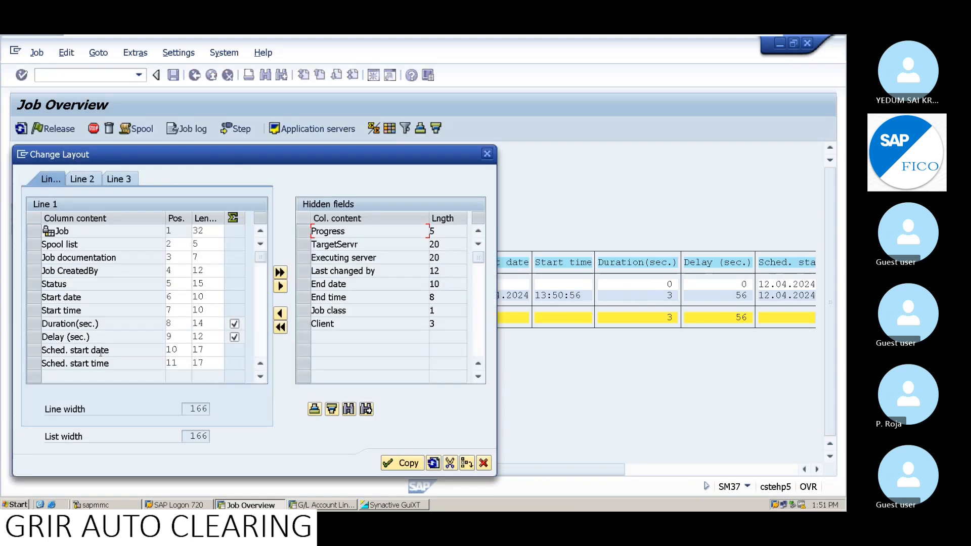
{"action": "left_click_drag", "start_coordinate": [35, 273], "coordinate": [35, 257]}
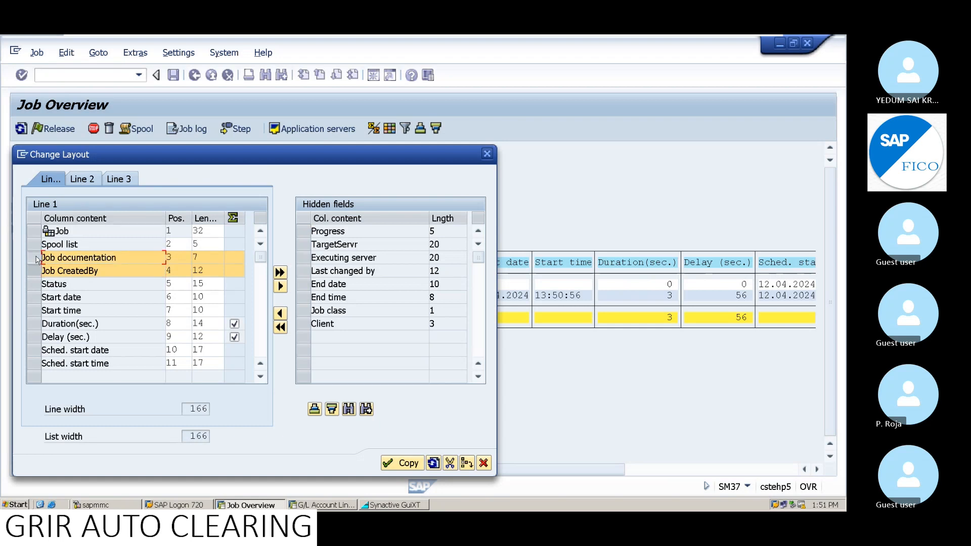
{"action": "left_click_drag", "start_coordinate": [124, 154], "coordinate": [412, 321]}
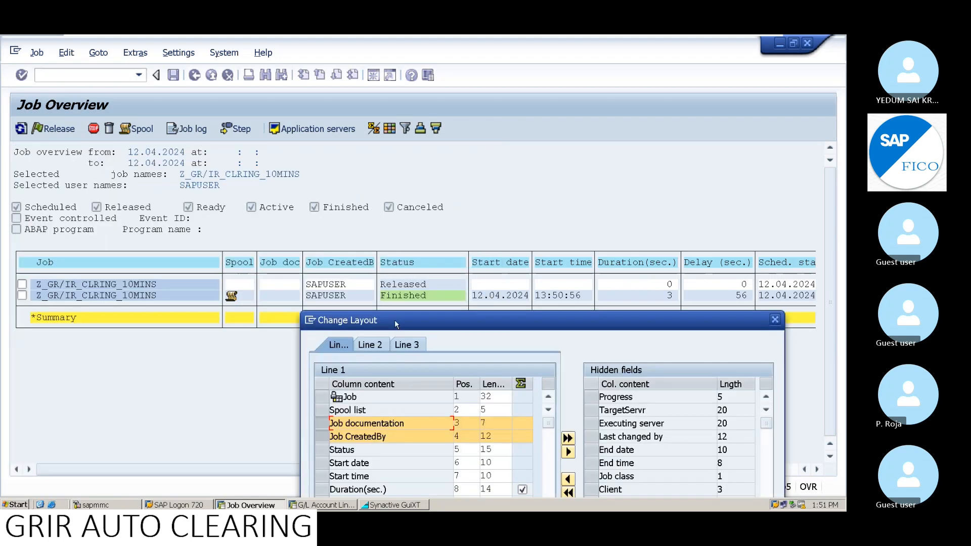
{"action": "left_click", "coordinate": [568, 451]}
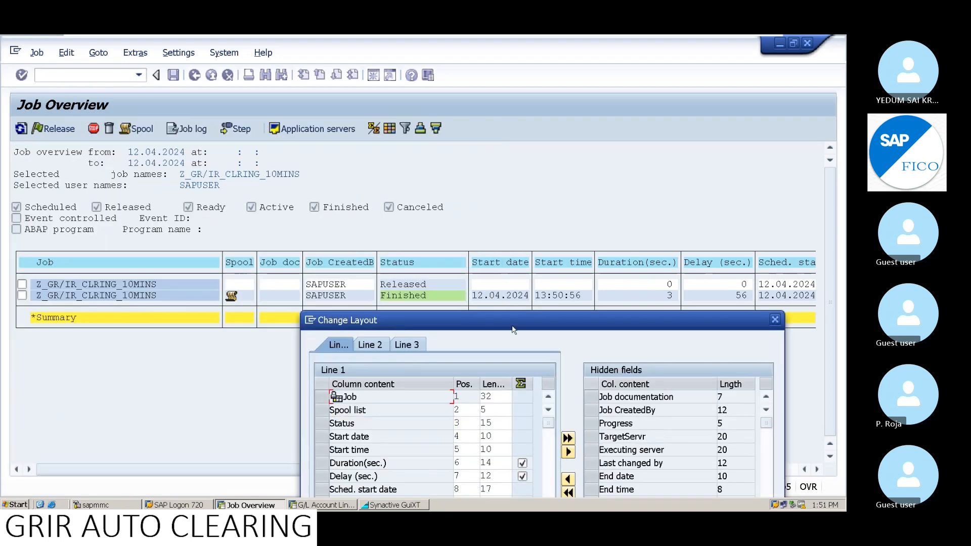
{"action": "left_click_drag", "start_coordinate": [498, 317], "coordinate": [379, 182]}
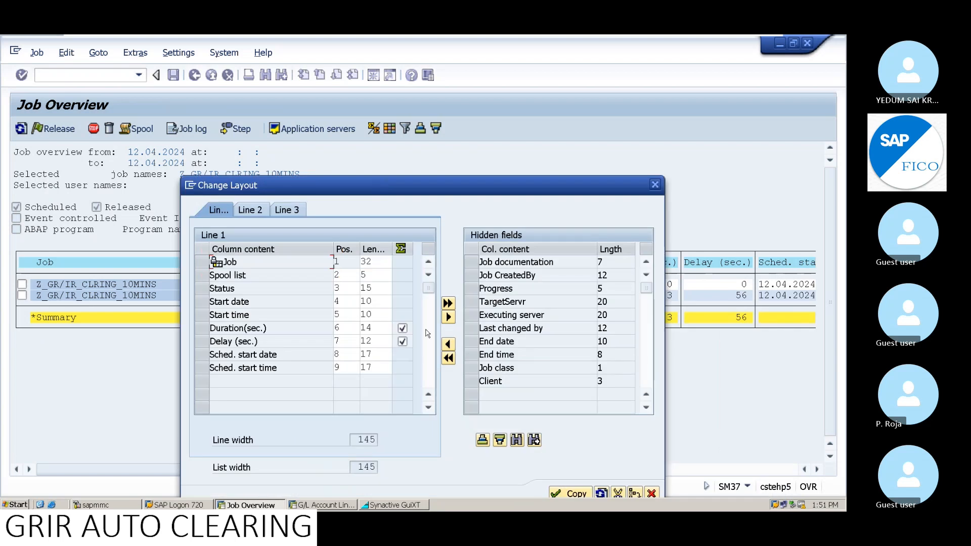
{"action": "left_click", "coordinate": [568, 493]}
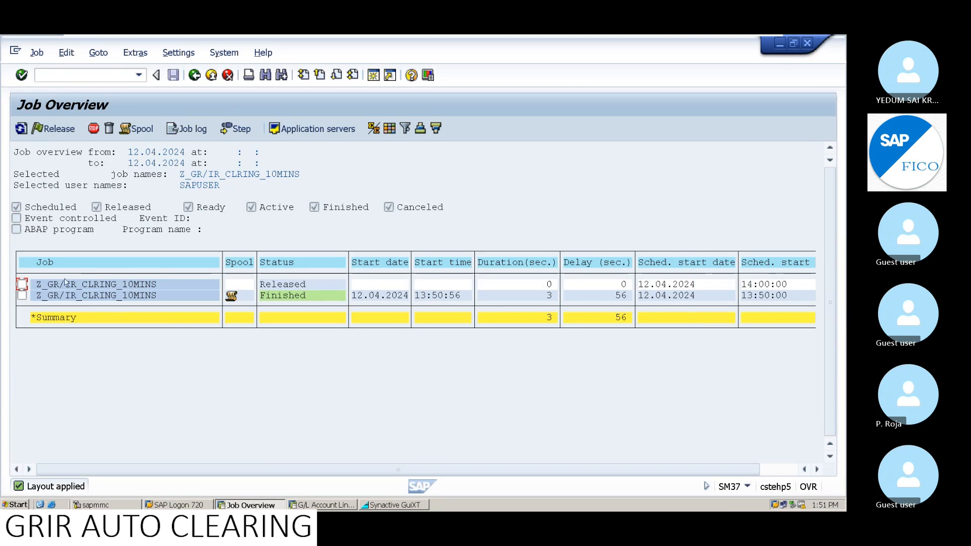
- Select the job run scheduled for 13:50:00, view its job log and return to the job overview
{"action": "left_click", "coordinate": [22, 295]}
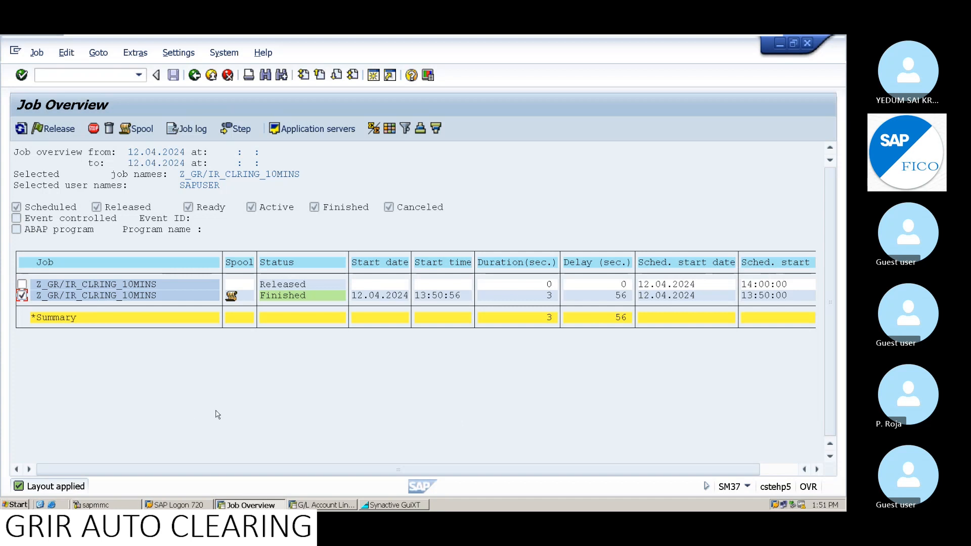
{"action": "left_click", "coordinate": [194, 129]}
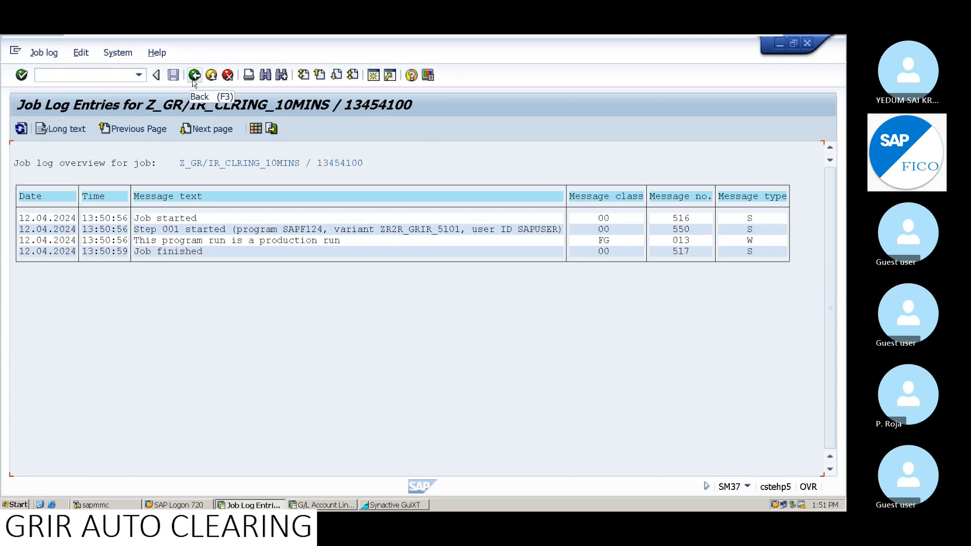
{"action": "left_click", "coordinate": [194, 76]}
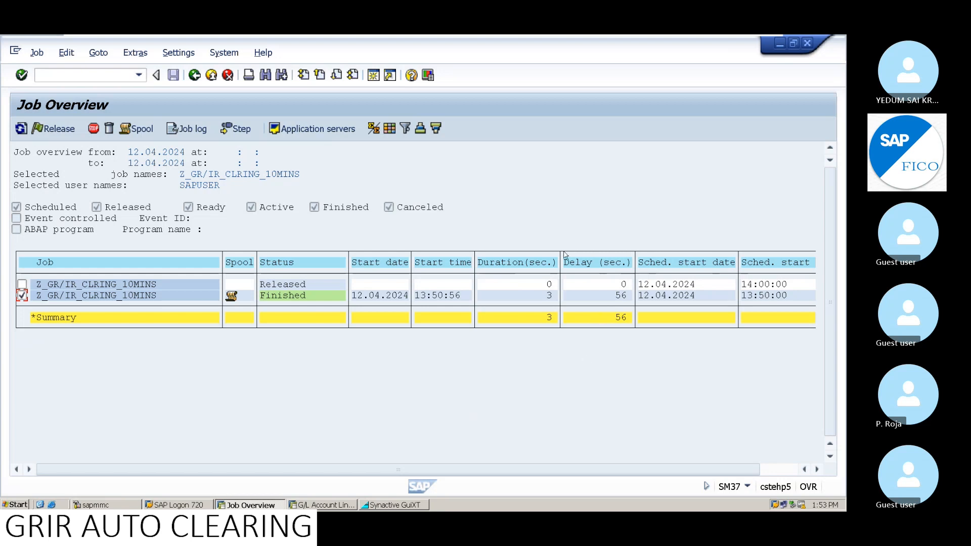
- Reopen the job log and examine the program step and production run messages before going back to the overview
{"action": "left_click", "coordinate": [193, 131]}
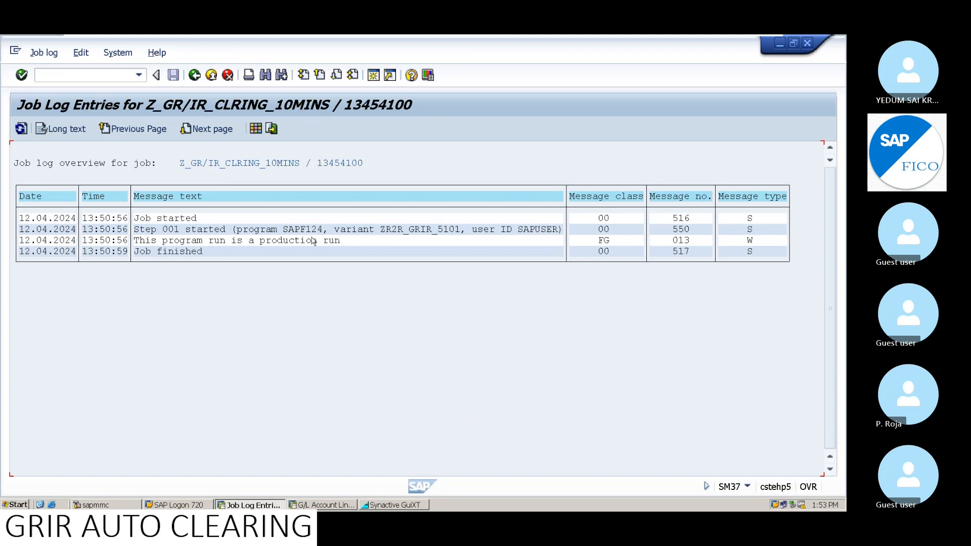
{"action": "left_click", "coordinate": [424, 234]}
{"action": "left_click", "coordinate": [51, 242]}
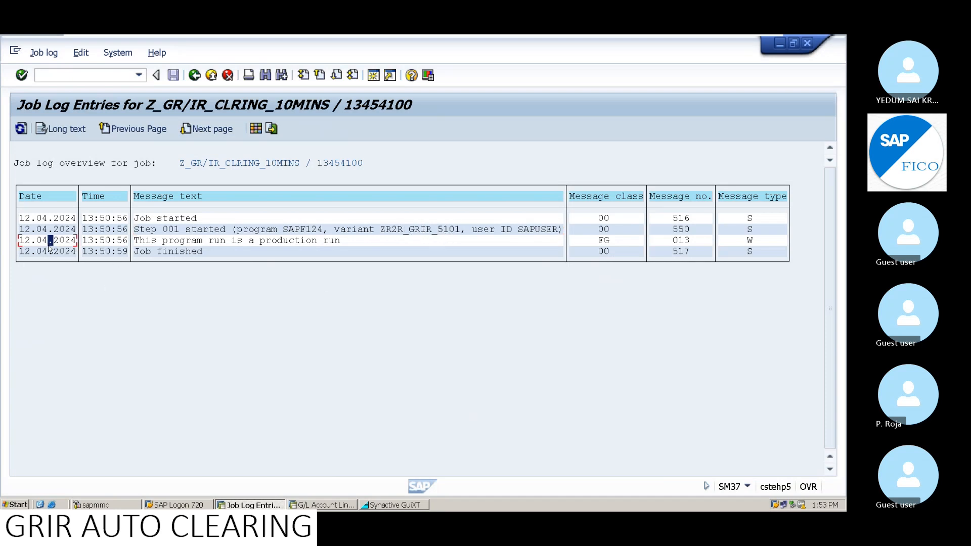
{"action": "left_click", "coordinate": [243, 243]}
{"action": "left_click", "coordinate": [339, 243]}
{"action": "left_click", "coordinate": [365, 243]}
{"action": "left_click", "coordinate": [194, 75]}
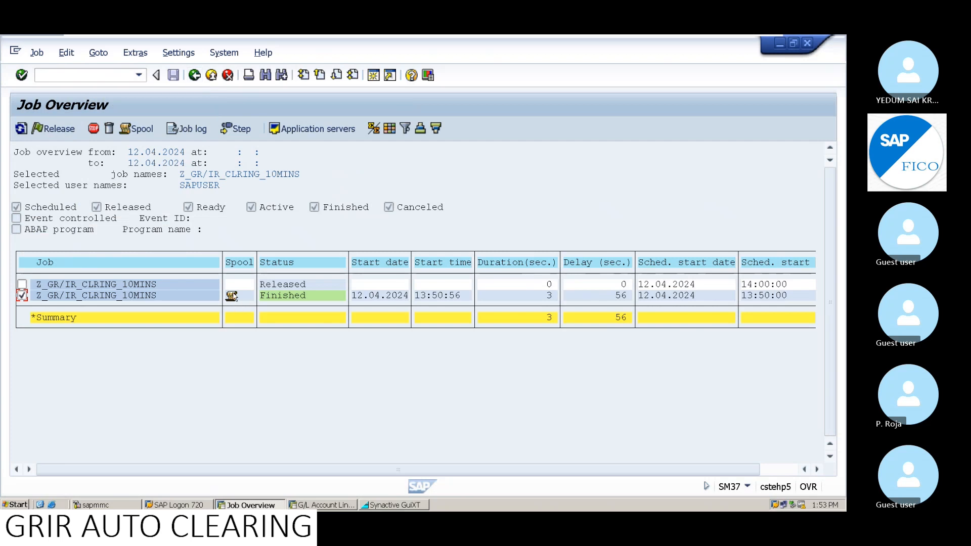
- Open the spool output of the 13:50:00 run and examine the cleared documents and clearing document numbers
{"action": "left_click", "coordinate": [146, 129]}
{"action": "left_click", "coordinate": [99, 186]}
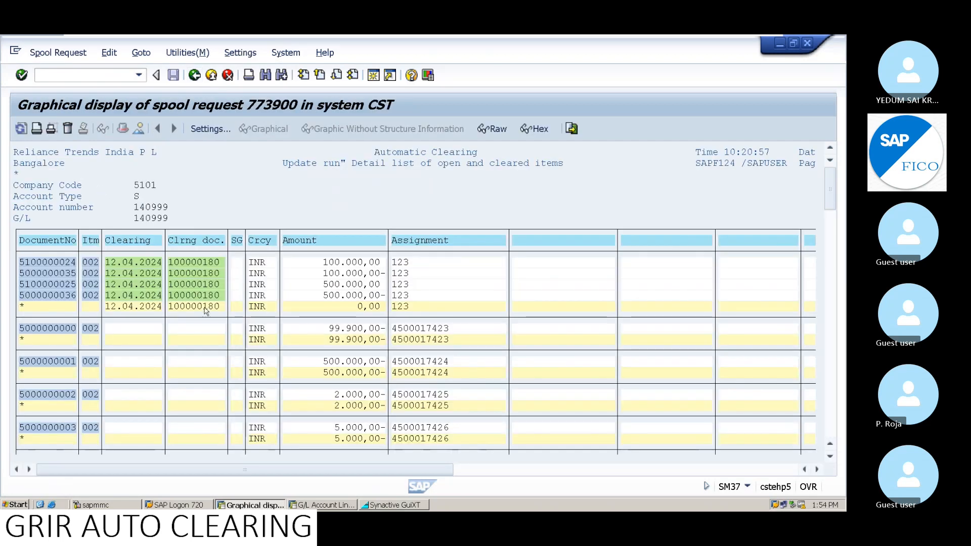
{"action": "scroll", "coordinate": [381, 353], "scroll_direction": "down", "scroll_amount": 4}
{"action": "scroll", "coordinate": [380, 353], "scroll_direction": "up", "scroll_amount": 4}
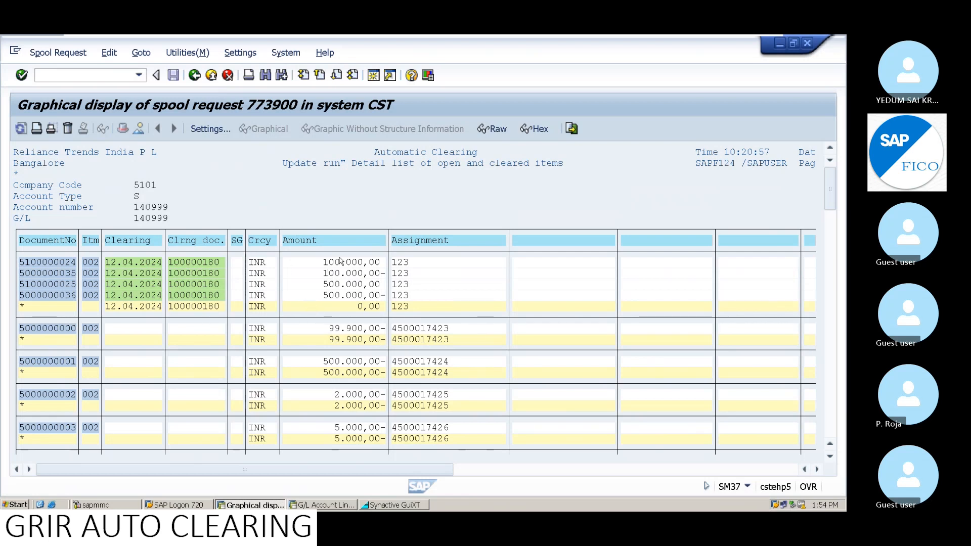
{"action": "scroll", "coordinate": [340, 261], "scroll_direction": "down", "scroll_amount": 1}
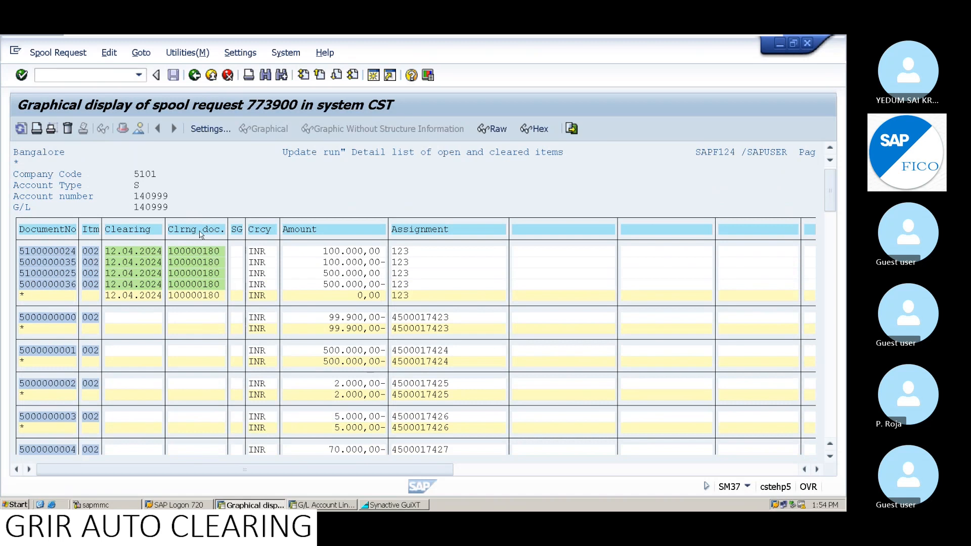
{"action": "left_click", "coordinate": [207, 252]}
{"action": "left_click", "coordinate": [351, 299]}
{"action": "scroll", "coordinate": [444, 332], "scroll_direction": "down", "scroll_amount": 1}
{"action": "scroll", "coordinate": [444, 331], "scroll_direction": "down", "scroll_amount": 5}
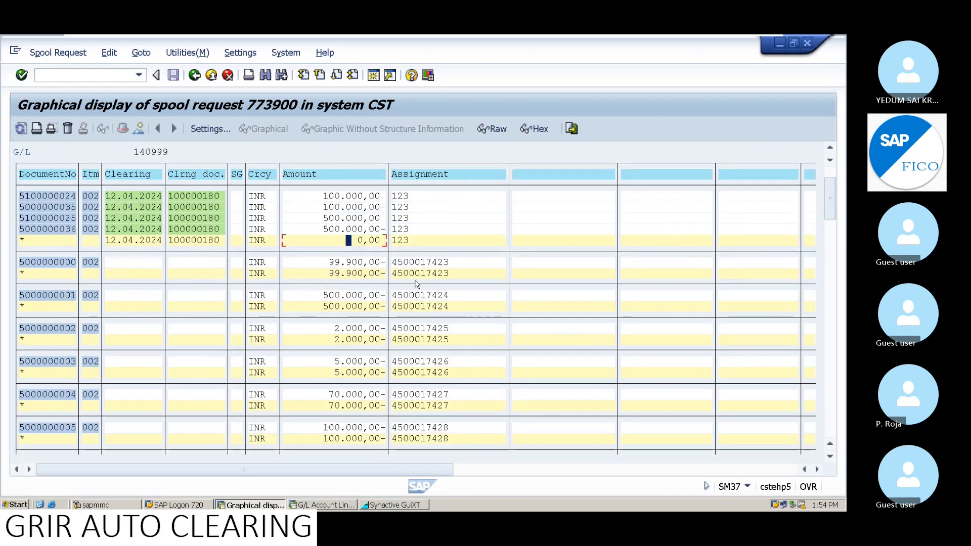
{"action": "scroll", "coordinate": [432, 256], "scroll_direction": "down", "scroll_amount": 1}
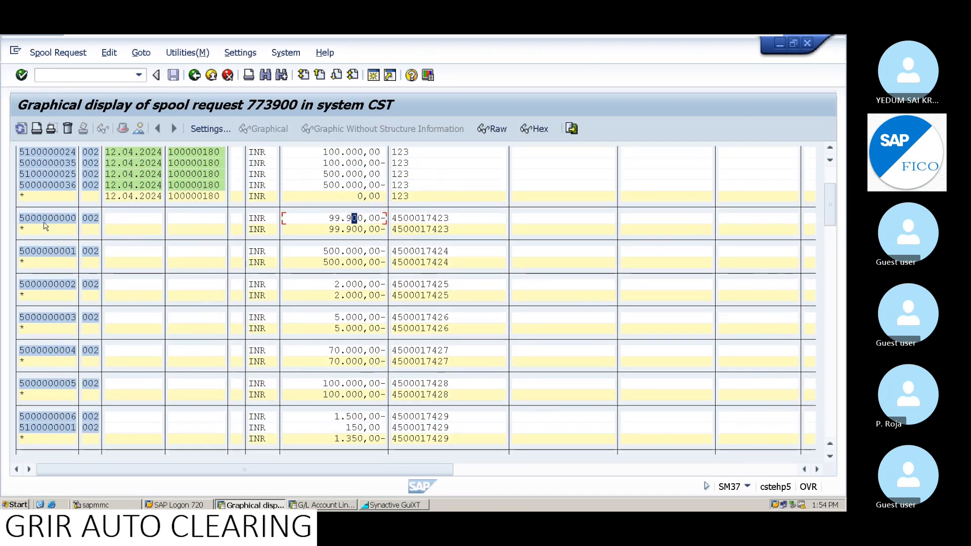
{"action": "left_click", "coordinate": [45, 251]}
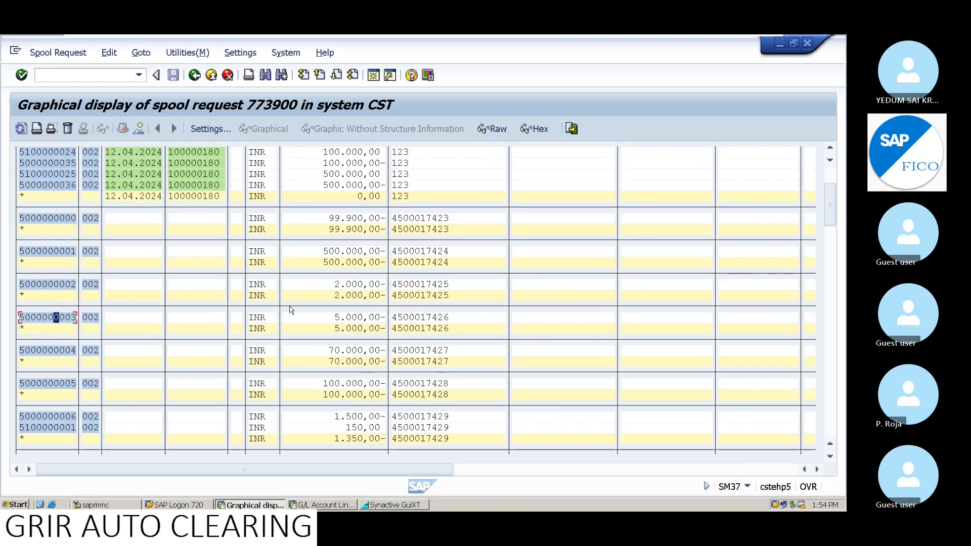
{"action": "scroll", "coordinate": [323, 315], "scroll_direction": "down", "scroll_amount": 1}
{"action": "scroll", "coordinate": [323, 315], "scroll_direction": "down", "scroll_amount": 1}
{"action": "left_click", "coordinate": [56, 273]}
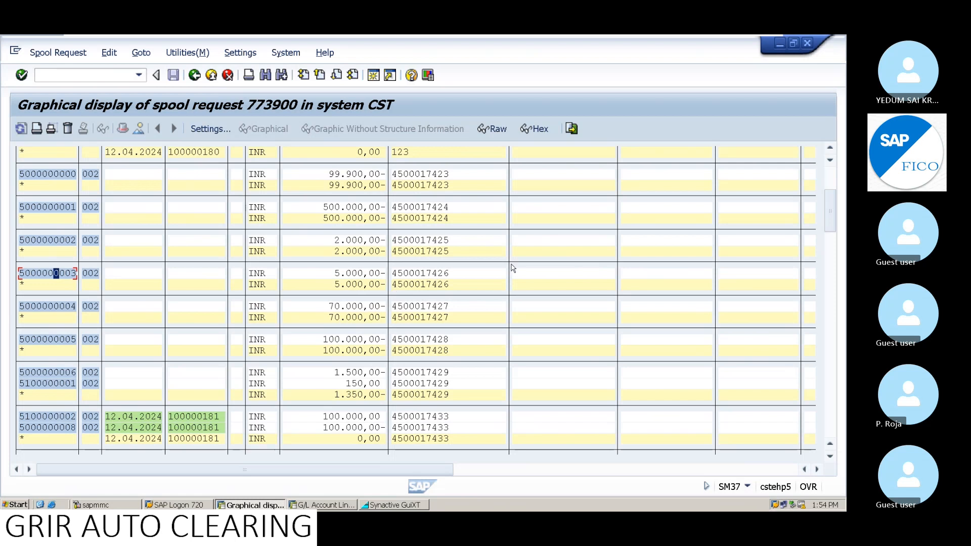
{"action": "scroll", "coordinate": [429, 264], "scroll_direction": "down", "scroll_amount": 1}
{"action": "scroll", "coordinate": [429, 264], "scroll_direction": "down", "scroll_amount": 2}
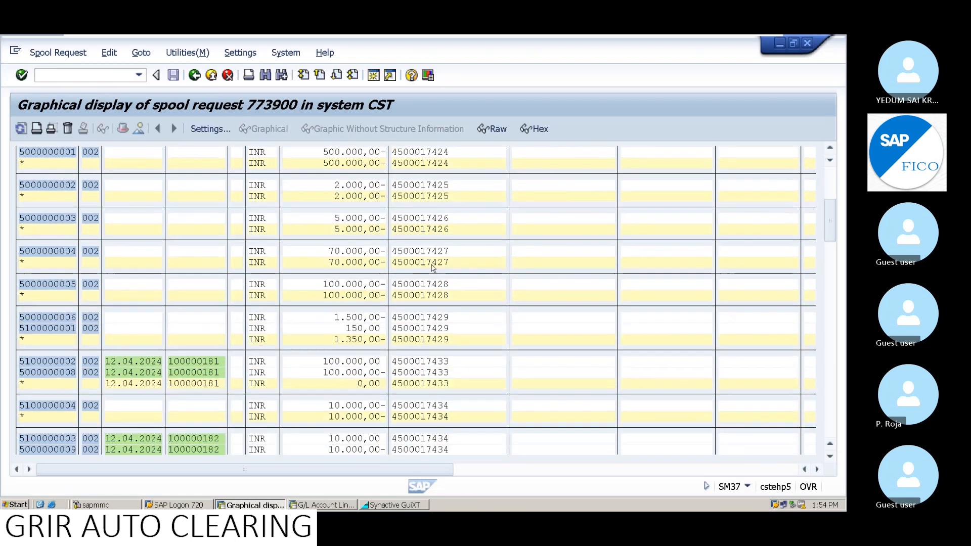
{"action": "left_click", "coordinate": [428, 287]}
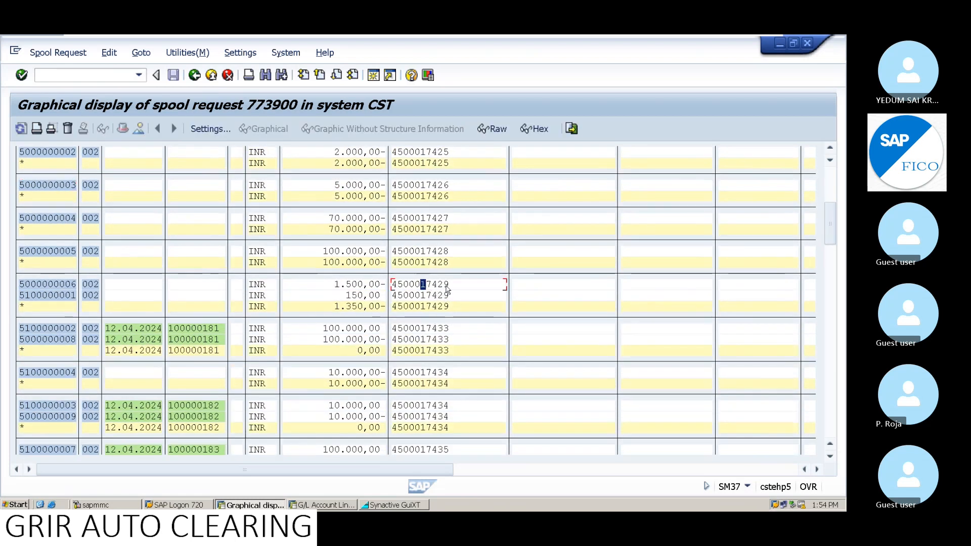
{"action": "left_click", "coordinate": [44, 296]}
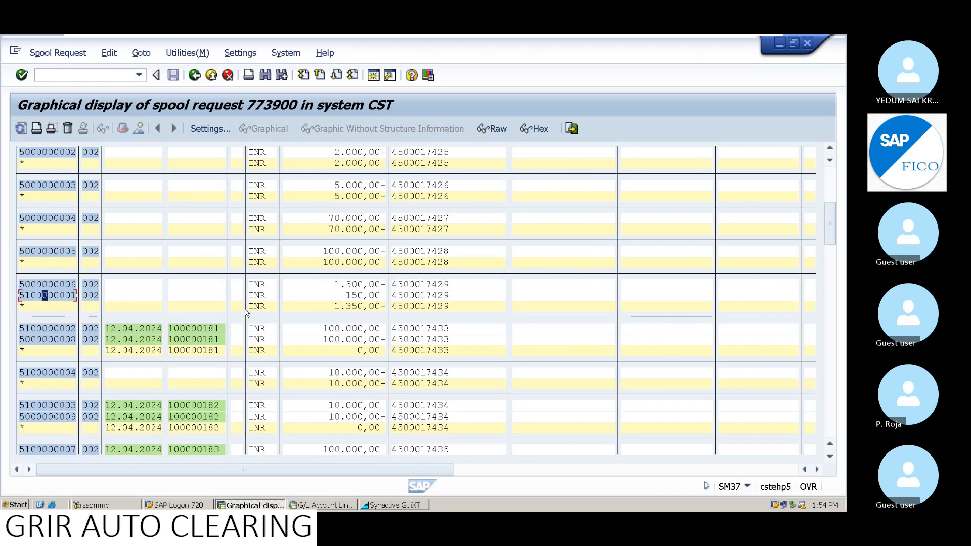
{"action": "left_click", "coordinate": [40, 286]}
{"action": "left_click", "coordinate": [35, 297]}
{"action": "left_click", "coordinate": [349, 296]}
{"action": "left_click", "coordinate": [365, 308]}
{"action": "scroll", "coordinate": [433, 293], "scroll_direction": "down", "scroll_amount": 3}
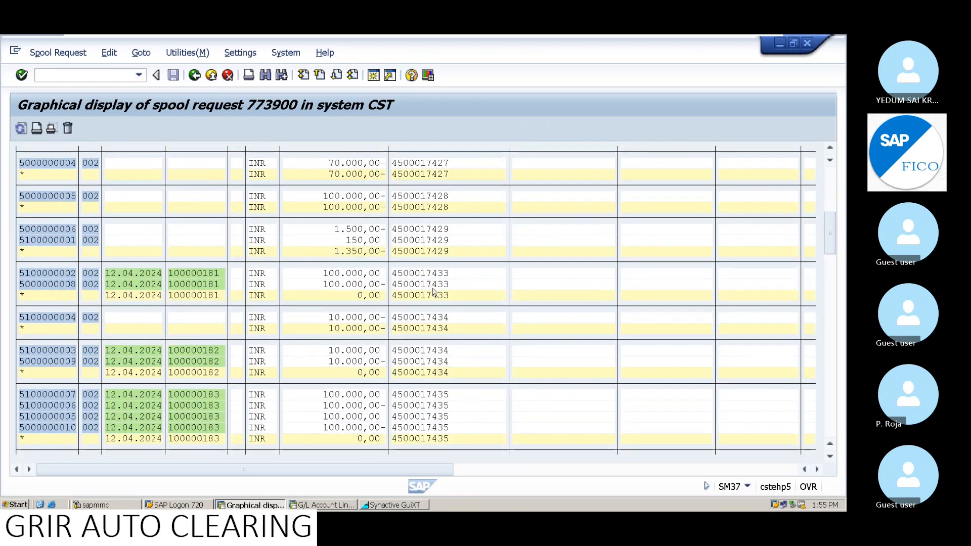
{"action": "scroll", "coordinate": [432, 292], "scroll_direction": "down", "scroll_amount": 3}
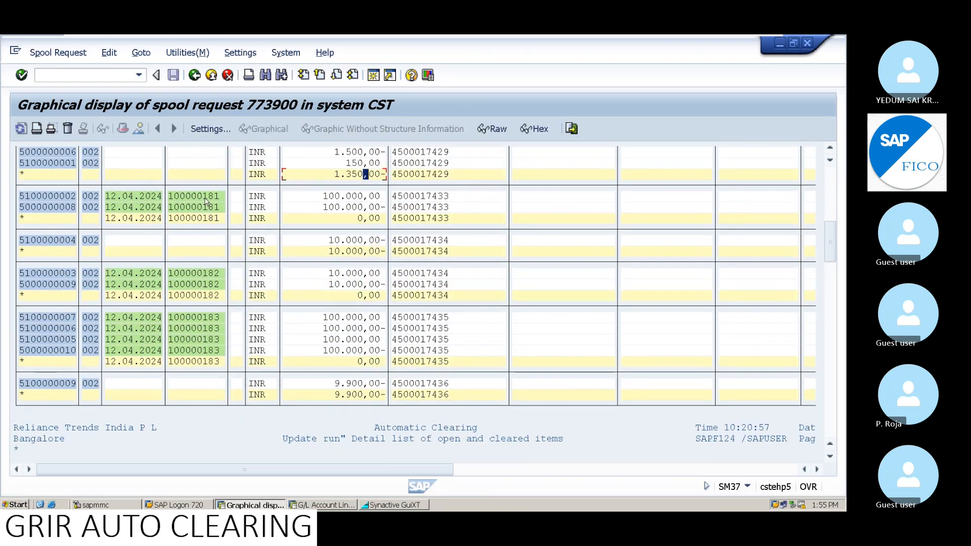
{"action": "left_click", "coordinate": [354, 207]}
{"action": "left_click", "coordinate": [207, 274]}
{"action": "left_click", "coordinate": [212, 285]}
{"action": "left_click", "coordinate": [336, 276]}
{"action": "scroll", "coordinate": [352, 334], "scroll_direction": "down", "scroll_amount": 1}
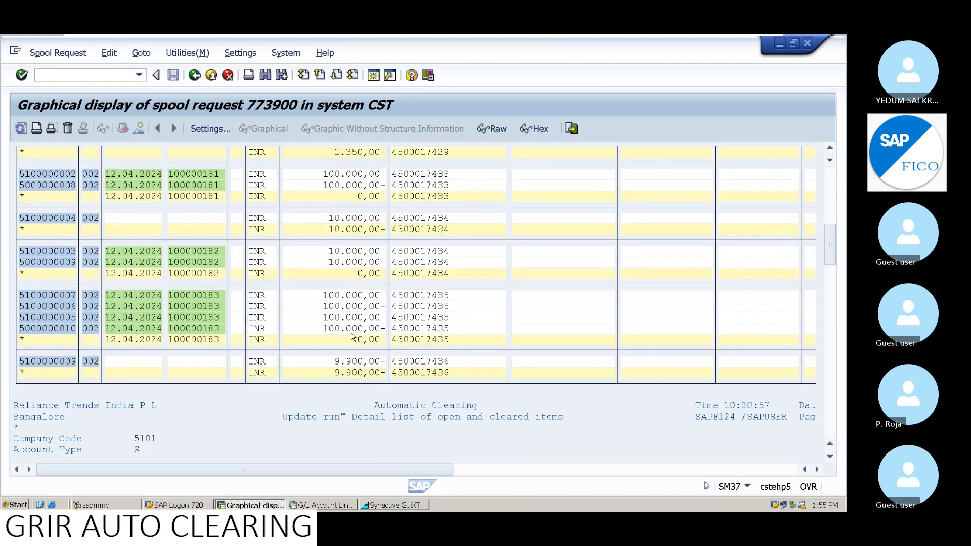
{"action": "scroll", "coordinate": [352, 335], "scroll_direction": "down", "scroll_amount": 3}
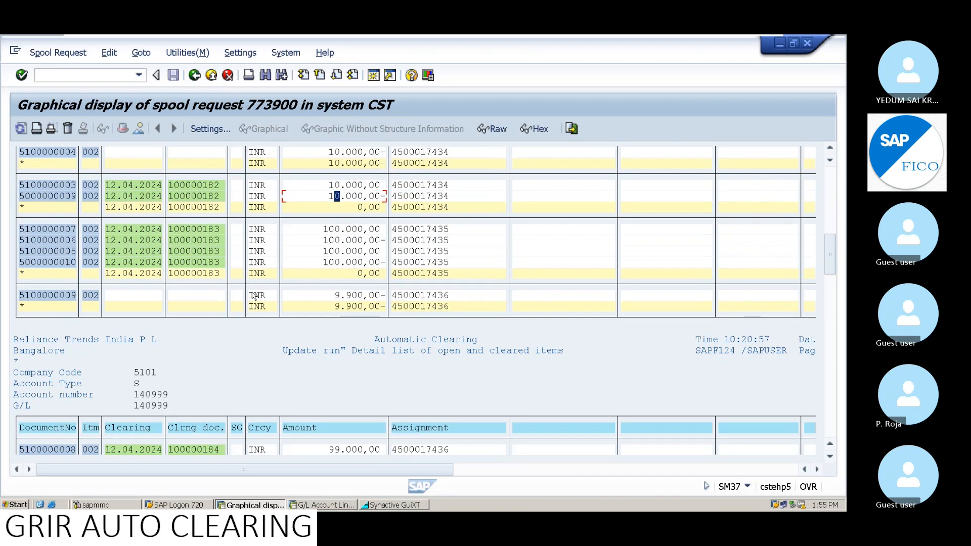
{"action": "left_click", "coordinate": [365, 240]}
{"action": "left_click", "coordinate": [373, 262]}
{"action": "scroll", "coordinate": [322, 362], "scroll_direction": "down", "scroll_amount": 5}
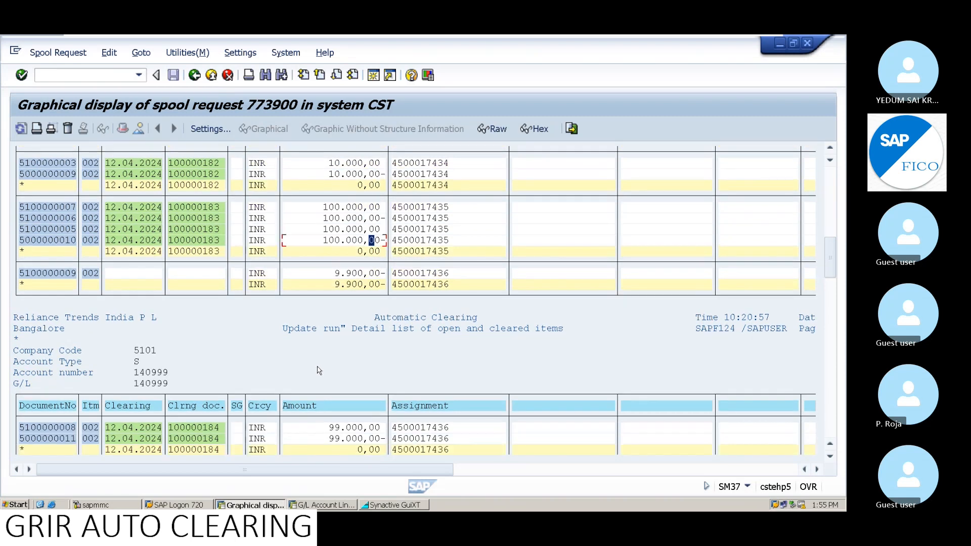
{"action": "scroll", "coordinate": [222, 379], "scroll_direction": "up", "scroll_amount": 3}
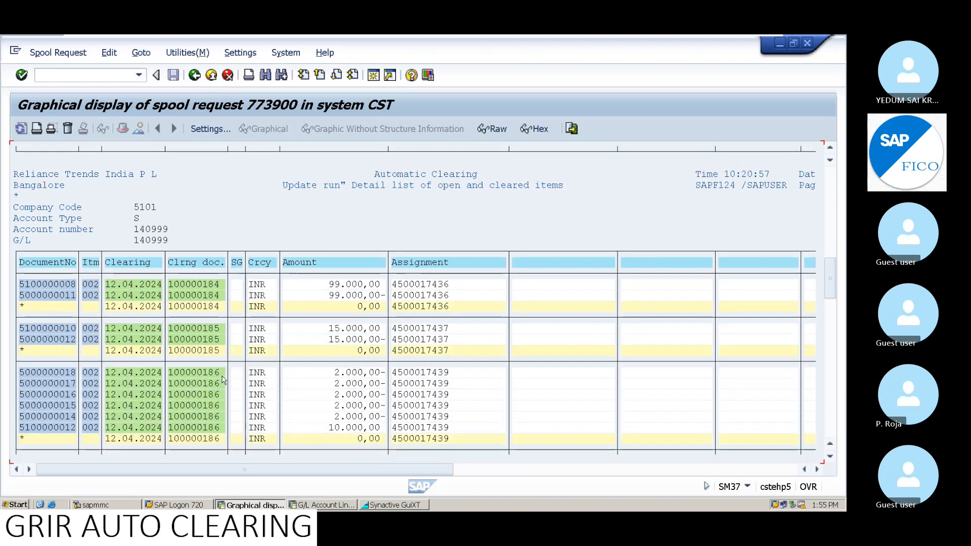
{"action": "scroll", "coordinate": [223, 380], "scroll_direction": "down", "scroll_amount": 2}
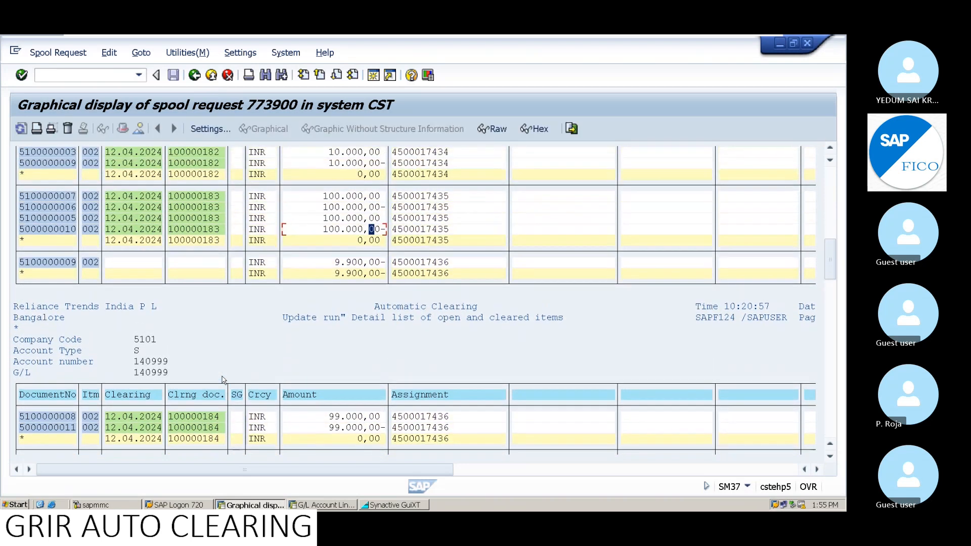
{"action": "scroll", "coordinate": [228, 378], "scroll_direction": "down", "scroll_amount": 2}
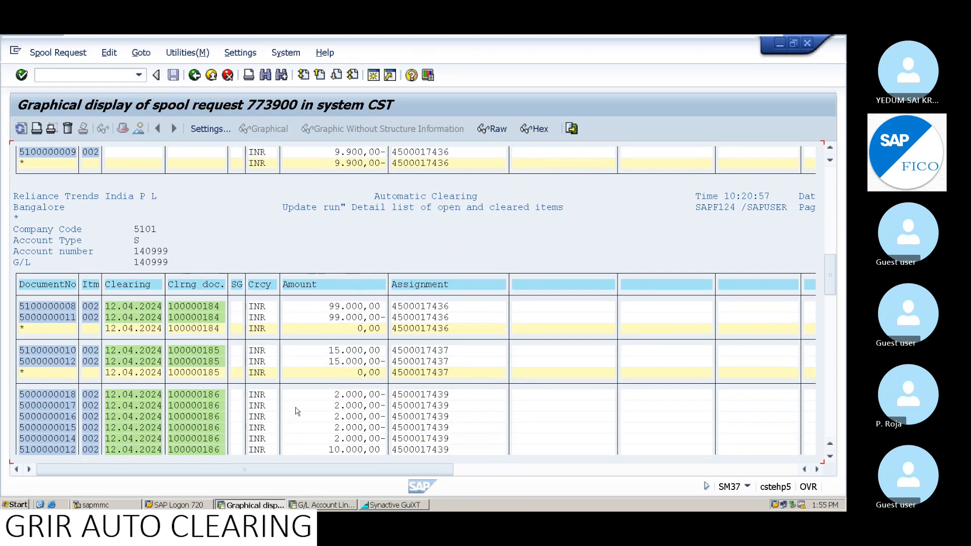
- Switch to the G/L account line item display, refresh the open items of account 140999 and apply the 5101 GR Report layout
{"action": "left_click", "coordinate": [324, 505]}
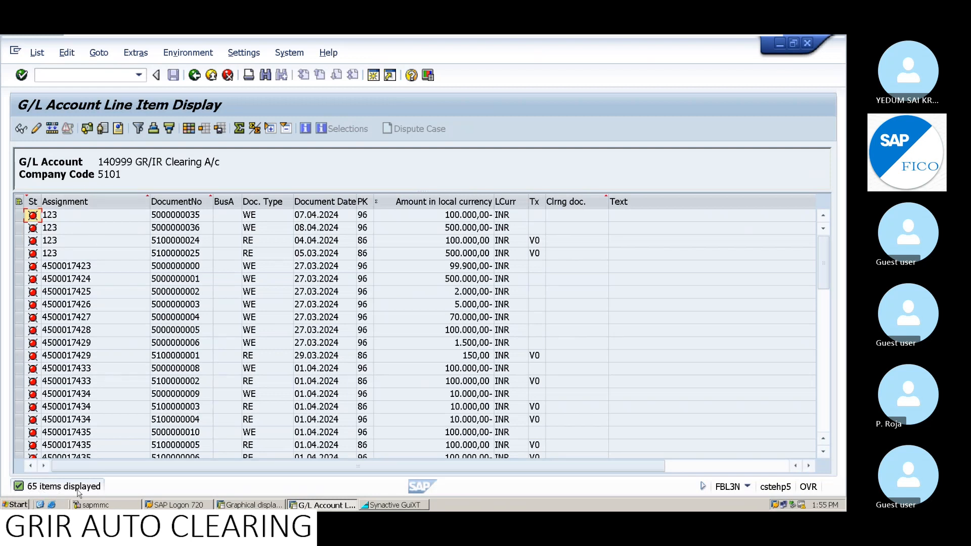
{"action": "left_click", "coordinate": [37, 53]}
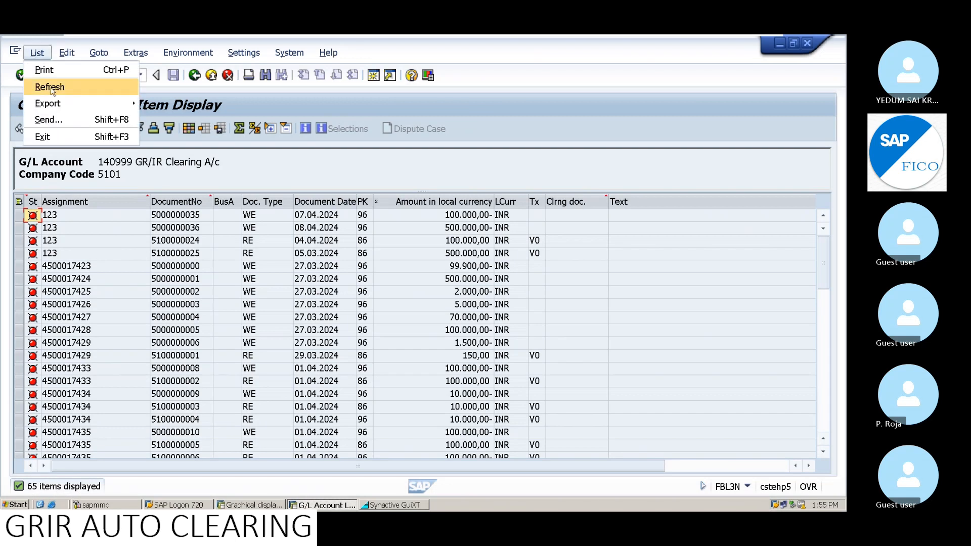
{"action": "left_click", "coordinate": [51, 89]}
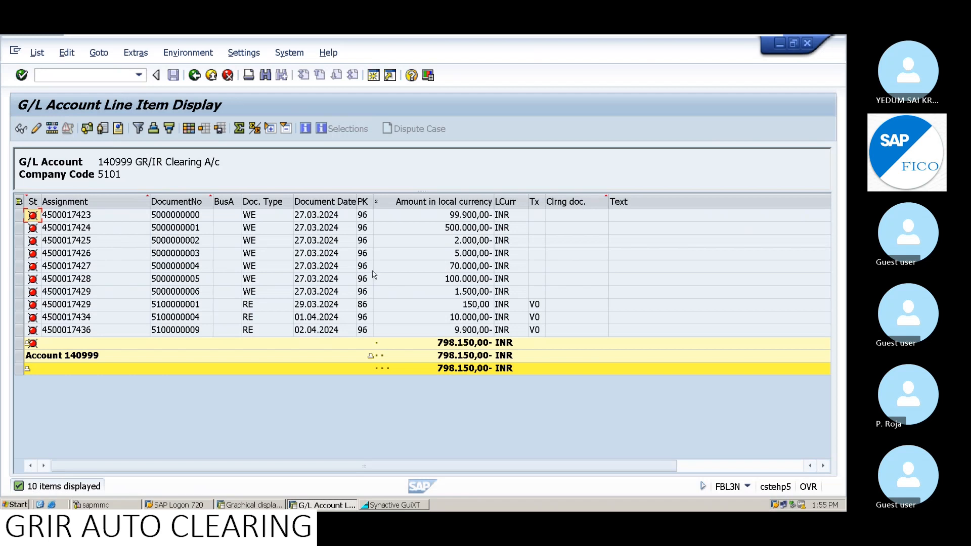
{"action": "left_click", "coordinate": [205, 129]}
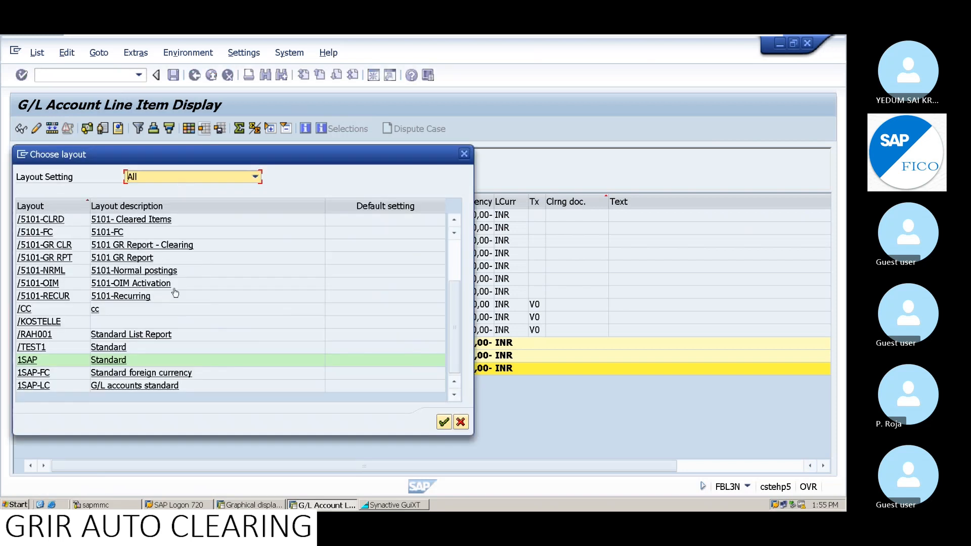
{"action": "left_click", "coordinate": [141, 262]}
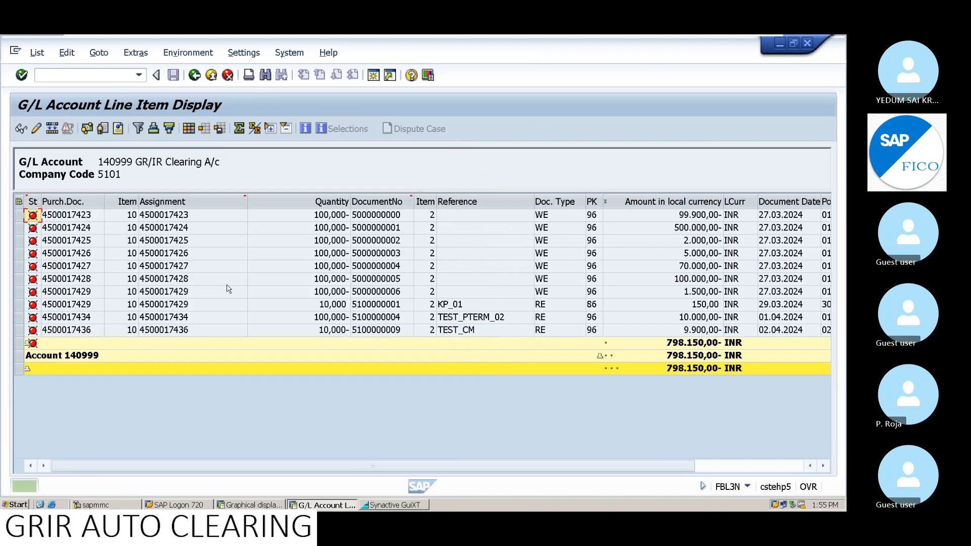
{"action": "left_click", "coordinate": [174, 220]}
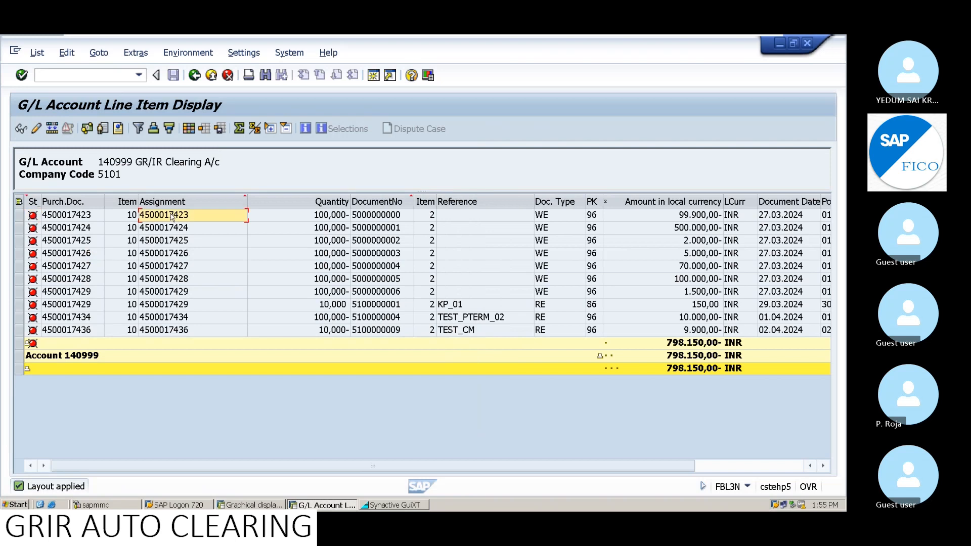
{"action": "left_click", "coordinate": [336, 217]}
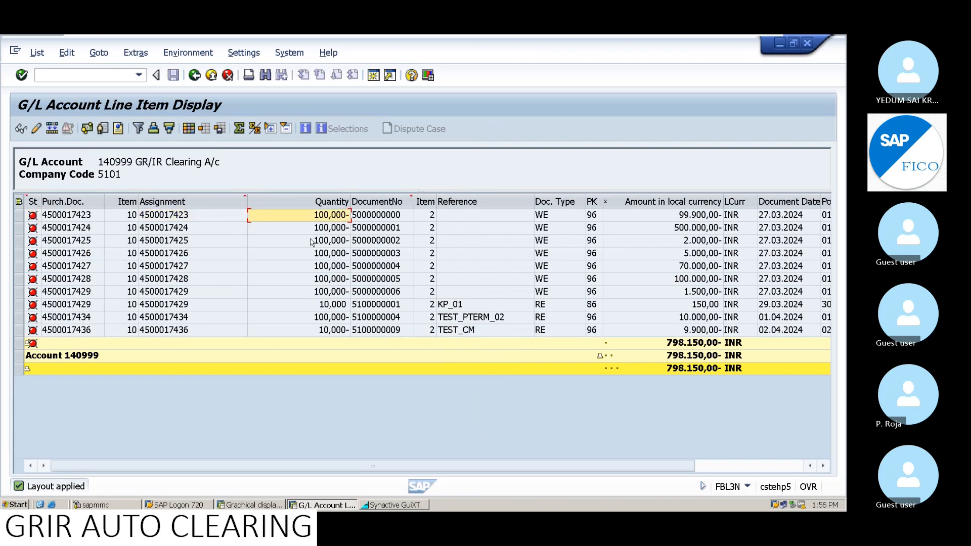
{"action": "left_click", "coordinate": [183, 230]}
{"action": "left_click", "coordinate": [323, 229]}
{"action": "left_click", "coordinate": [188, 243]}
{"action": "left_click", "coordinate": [324, 243]}
{"action": "left_click", "coordinate": [182, 256]}
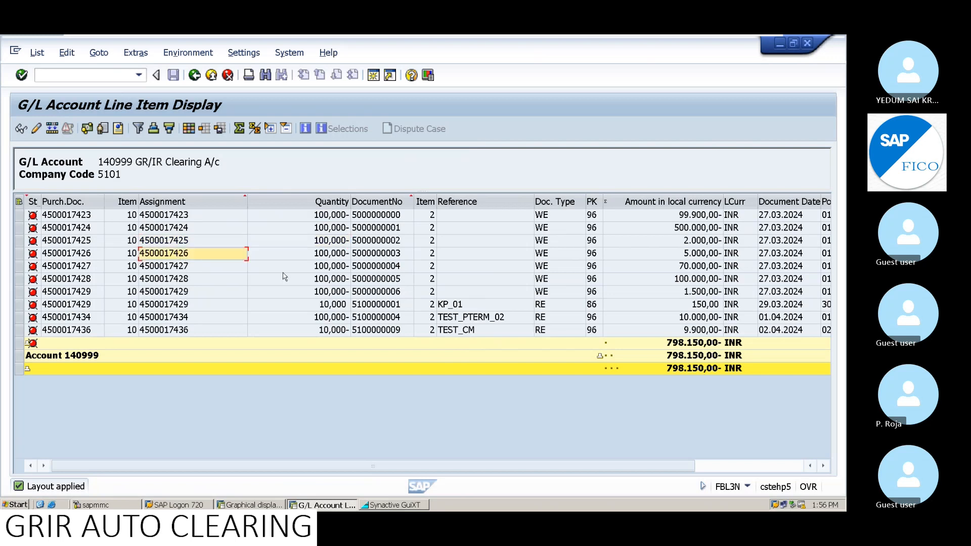
{"action": "left_click", "coordinate": [324, 259]}
{"action": "left_click", "coordinate": [176, 269]}
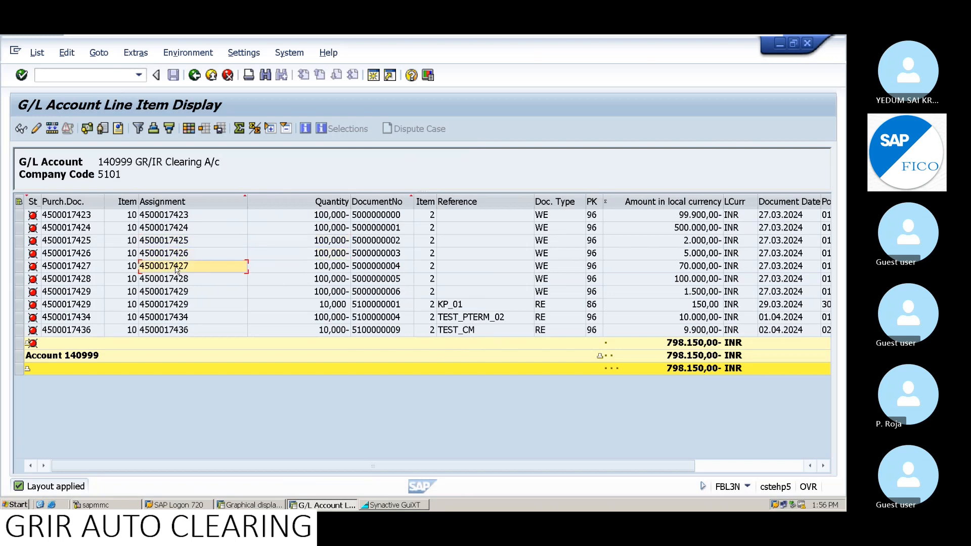
{"action": "left_click", "coordinate": [318, 268]}
{"action": "left_click", "coordinate": [178, 280]}
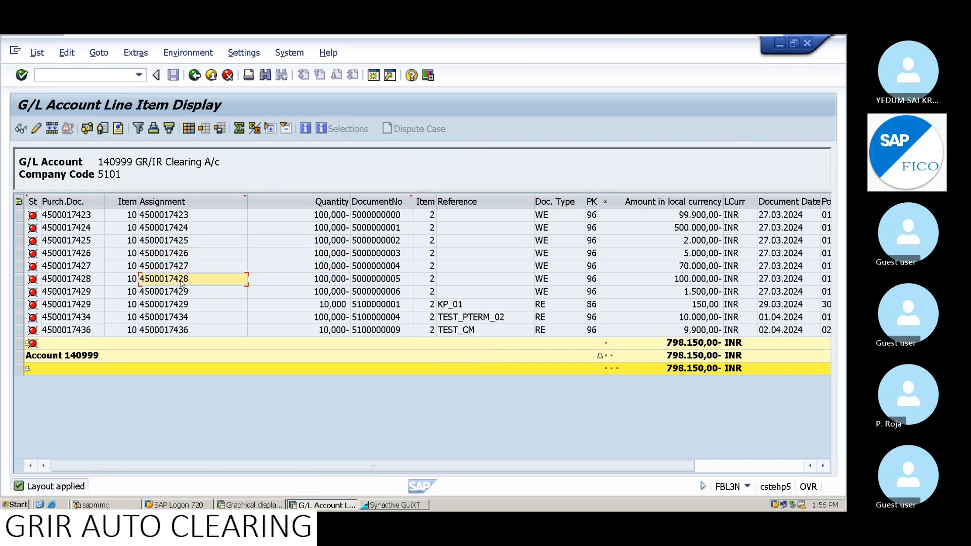
{"action": "left_click", "coordinate": [327, 280]}
{"action": "left_click", "coordinate": [184, 293]}
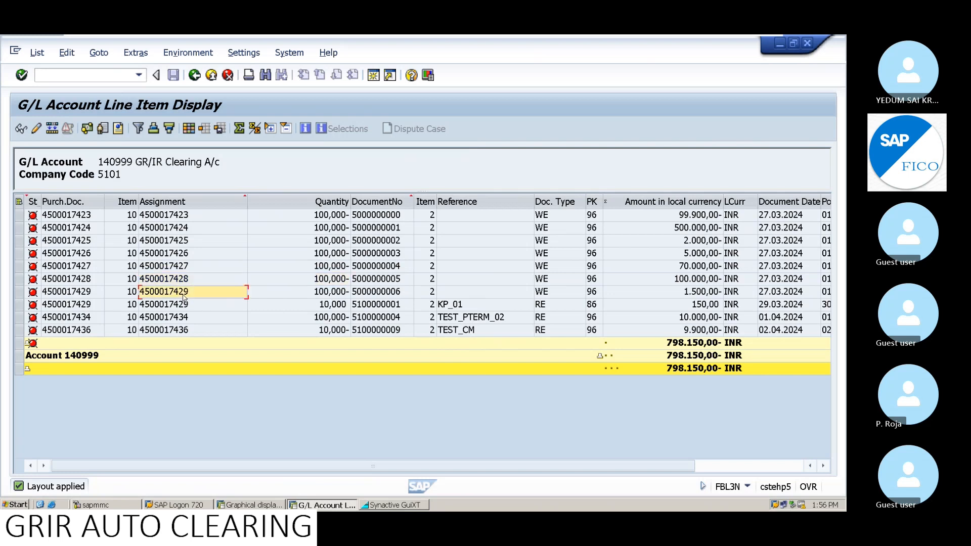
{"action": "left_click", "coordinate": [326, 294]}
{"action": "left_click", "coordinate": [183, 305]}
{"action": "left_click", "coordinate": [327, 306]}
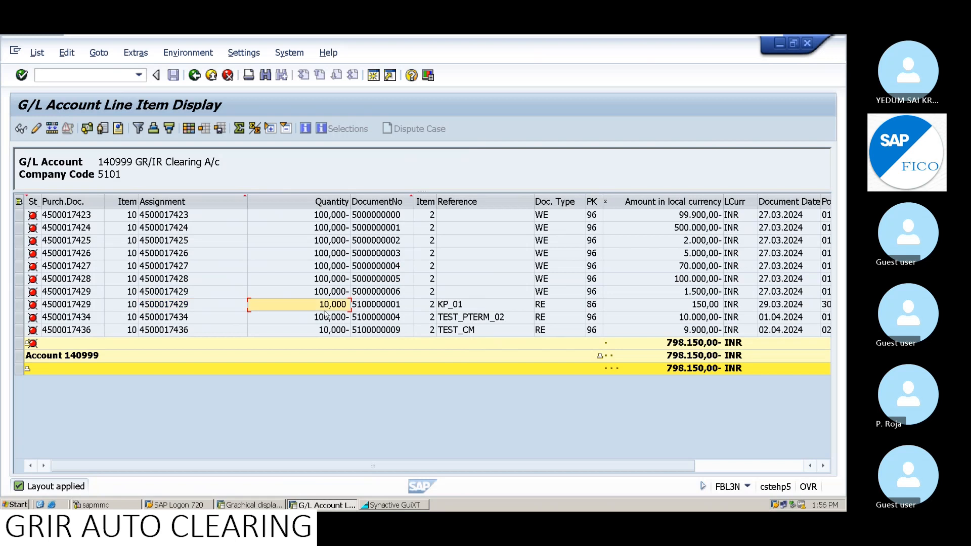
{"action": "left_click", "coordinate": [176, 318]}
{"action": "left_click", "coordinate": [337, 318]}
{"action": "left_click", "coordinate": [190, 332]}
{"action": "left_click", "coordinate": [346, 331]}
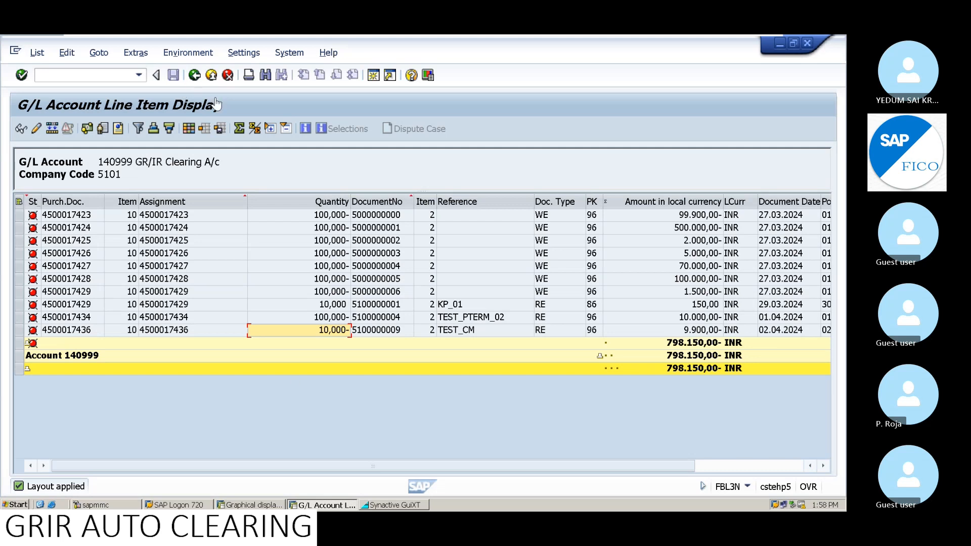
- Display the cleared items of account 140999 in company code 5101 with the 5101 GR Report - Clearing layout
{"action": "left_click", "coordinate": [195, 76]}
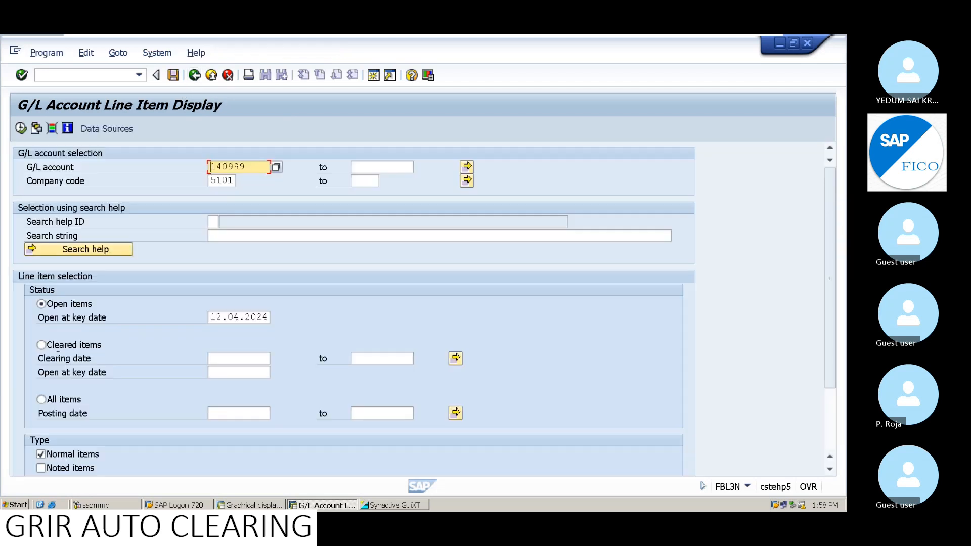
{"action": "left_click", "coordinate": [43, 345]}
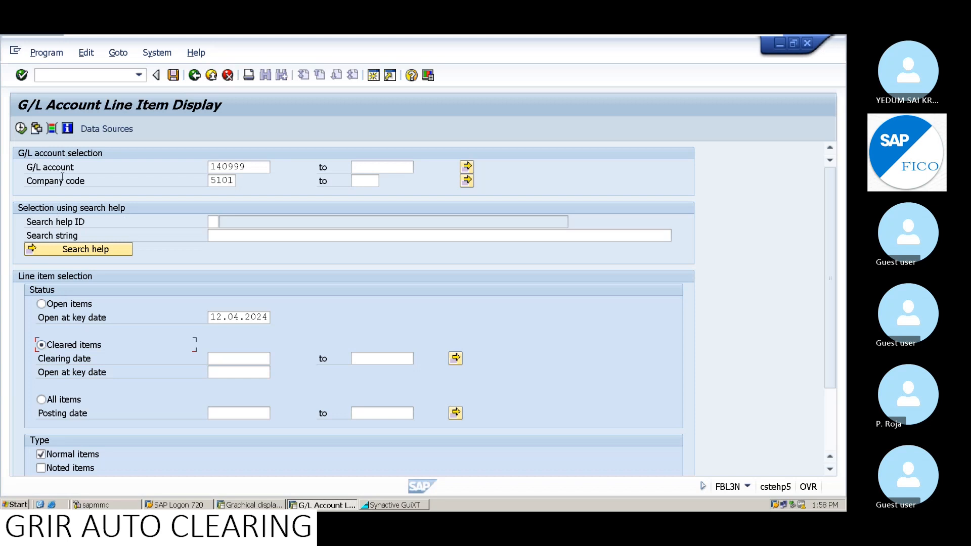
{"action": "left_click", "coordinate": [20, 128]}
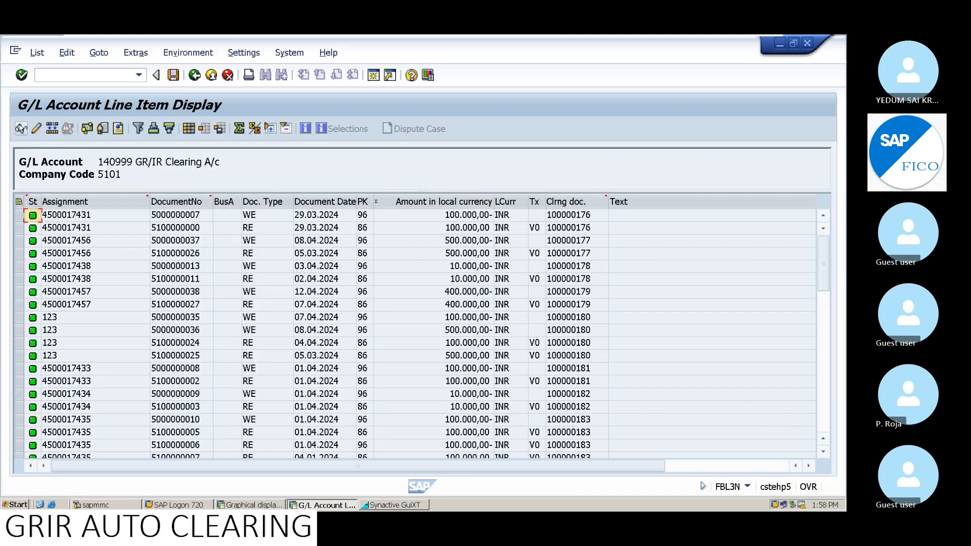
{"action": "left_click", "coordinate": [204, 128]}
{"action": "left_click", "coordinate": [174, 246]}
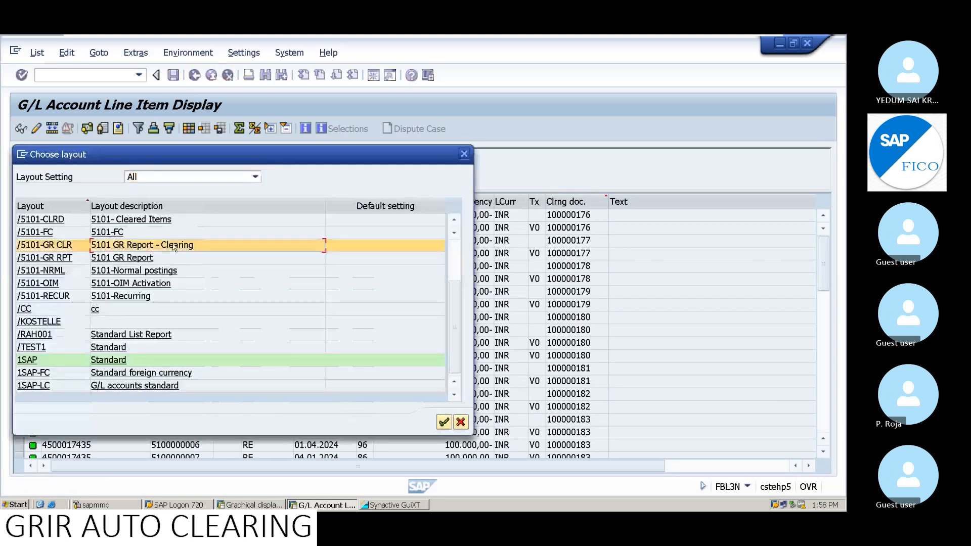
{"action": "double_click", "coordinate": [175, 246]}
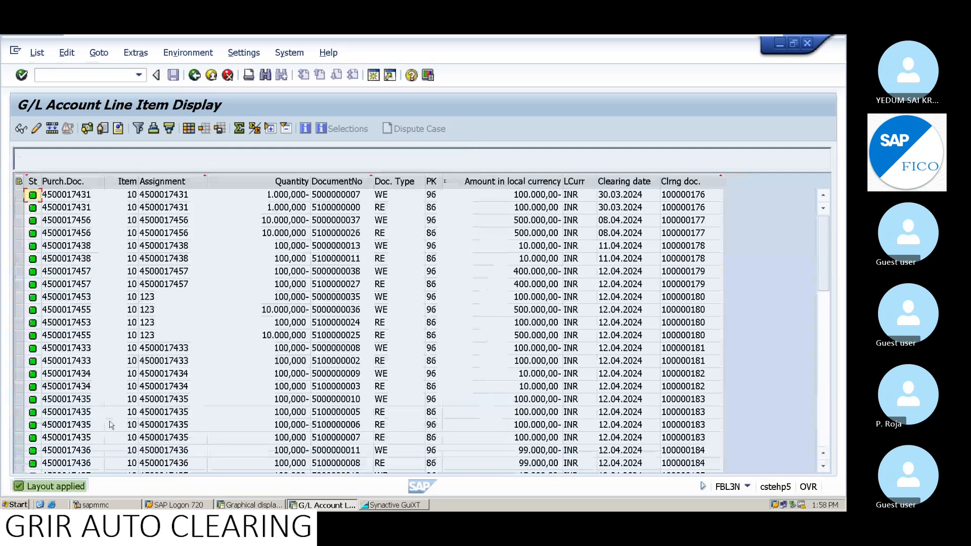
- Refresh the cleared items list and reapply the 5101 GR Report - Clearing layout
{"action": "left_click", "coordinate": [37, 53]}
{"action": "left_click", "coordinate": [52, 89]}
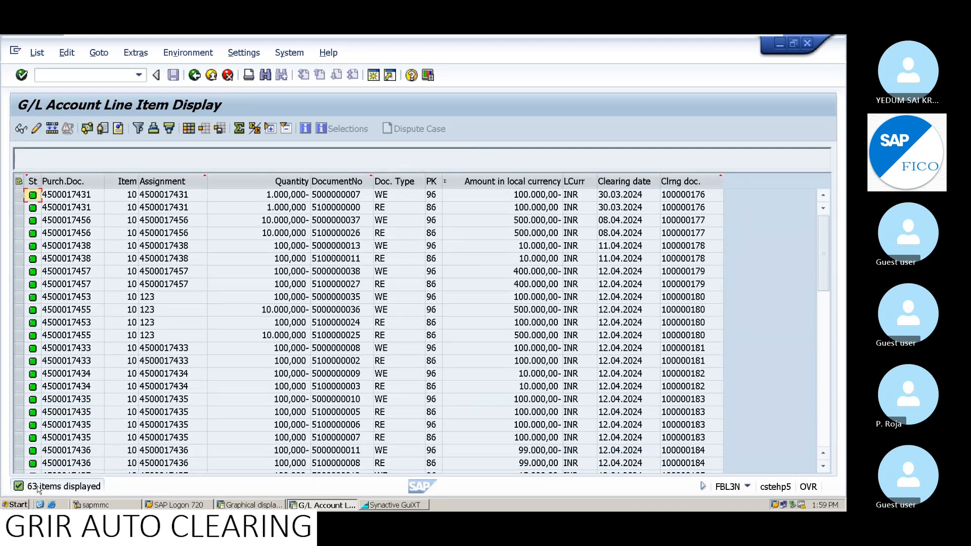
{"action": "left_click", "coordinate": [209, 131]}
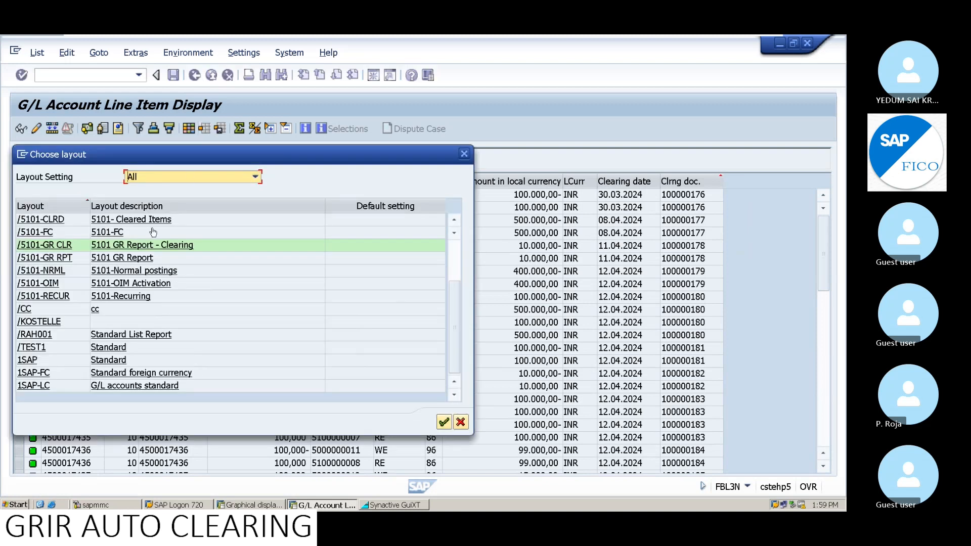
{"action": "double_click", "coordinate": [145, 246]}
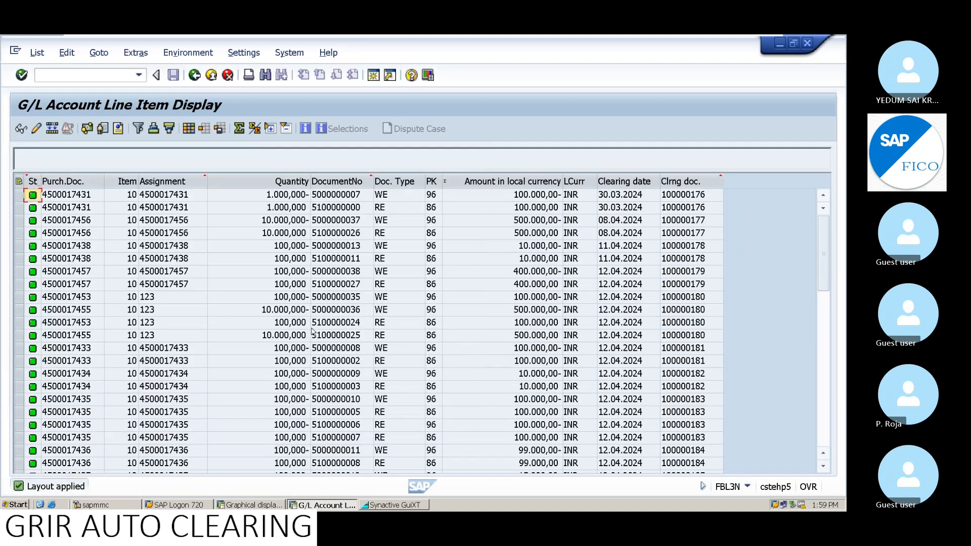